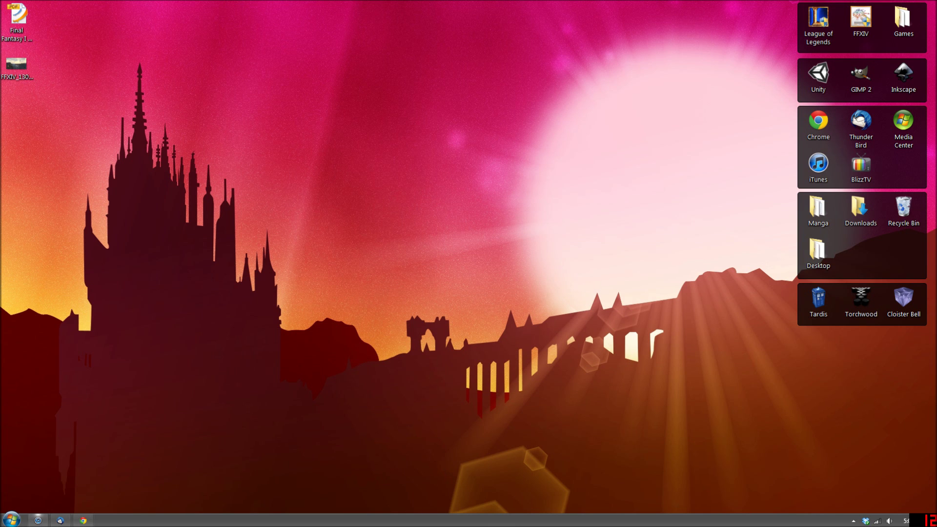
double_click(16, 66)
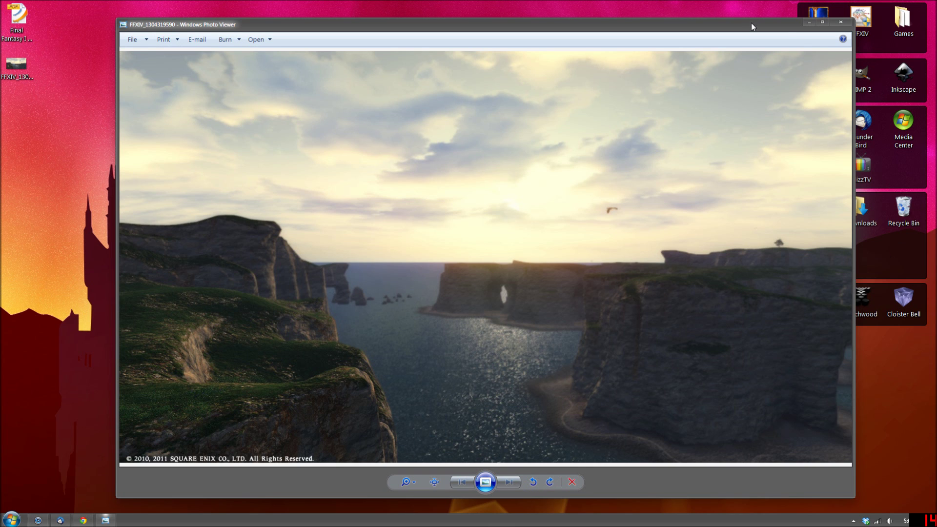
left_click(809, 22)
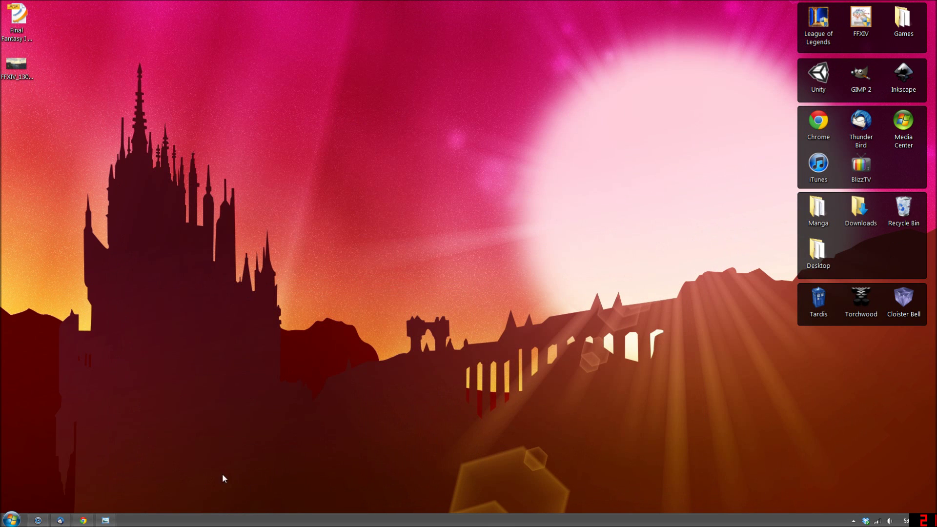
left_click(105, 520)
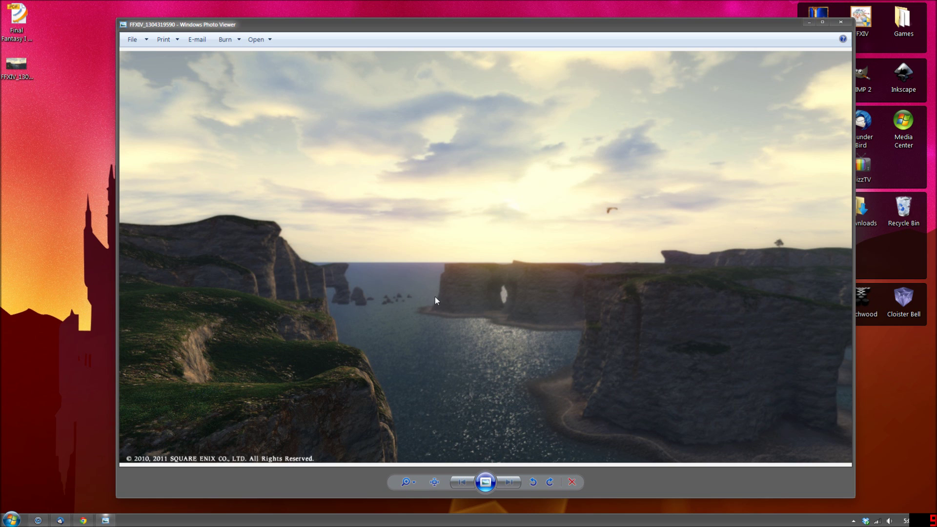
left_click(840, 22)
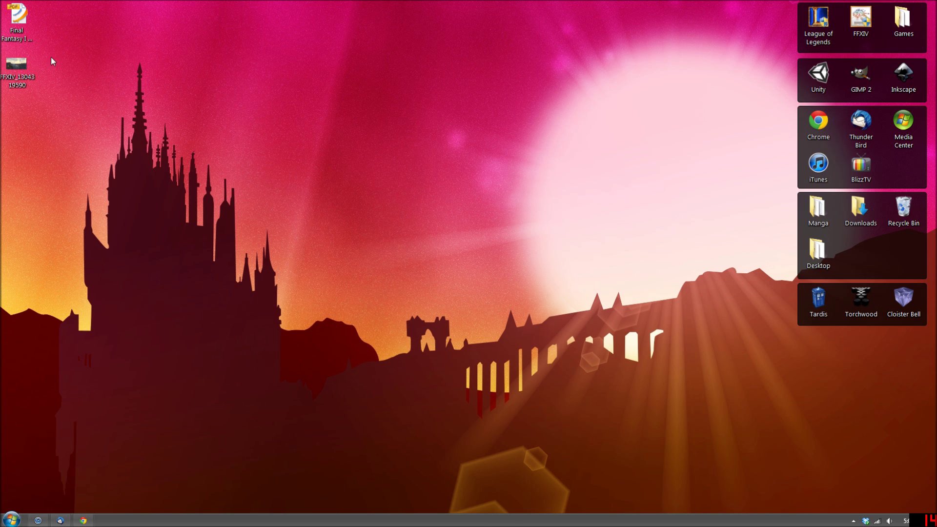
right_click(15, 57)
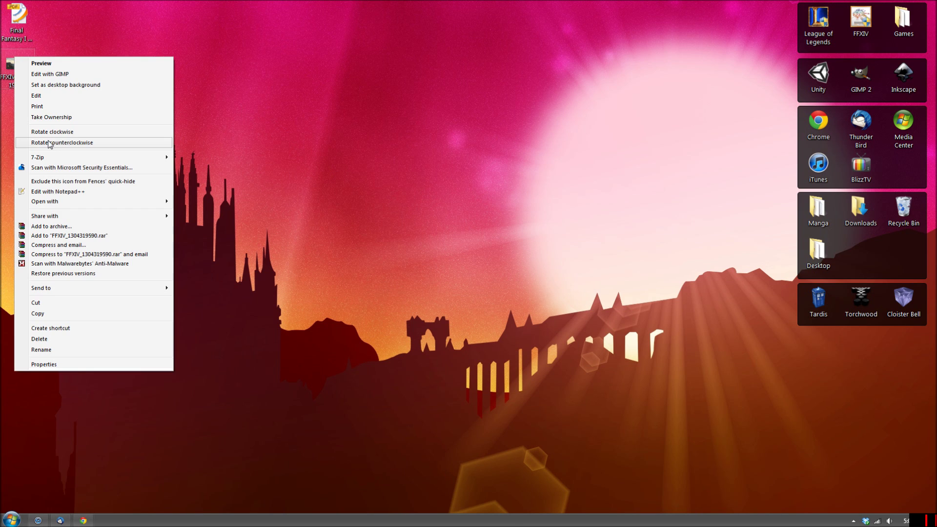
left_click(62, 74)
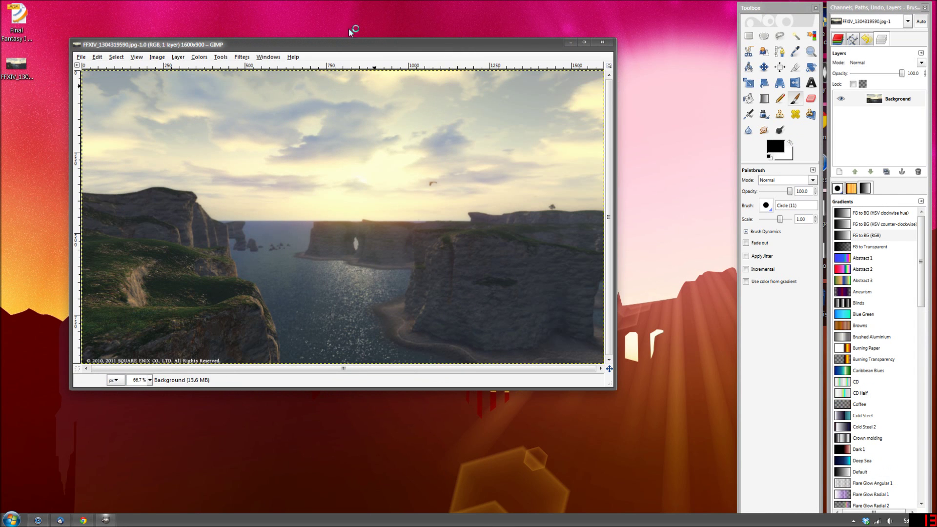
left_click_drag(381, 49, 424, 59)
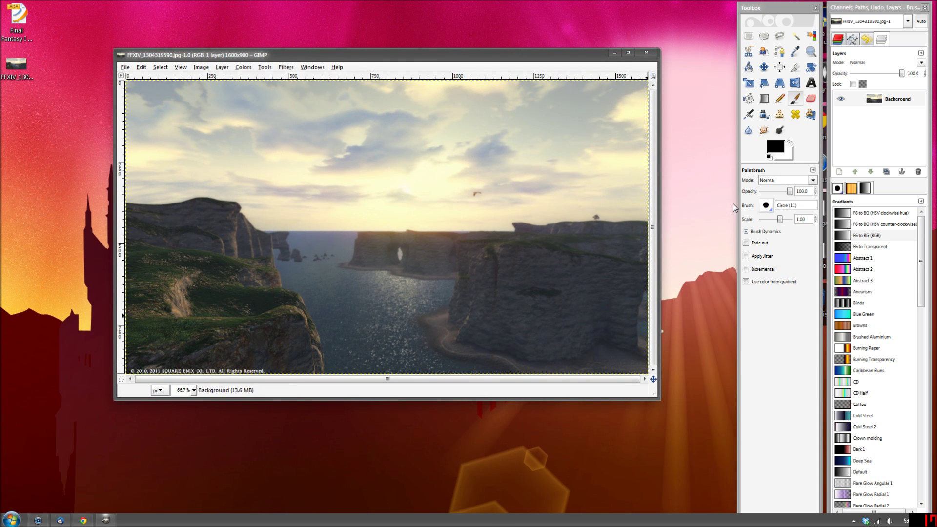
Activate the Clone tool, duplicate the Background layer and hide the original, with the start of the copyright line in close view.
left_click(780, 114)
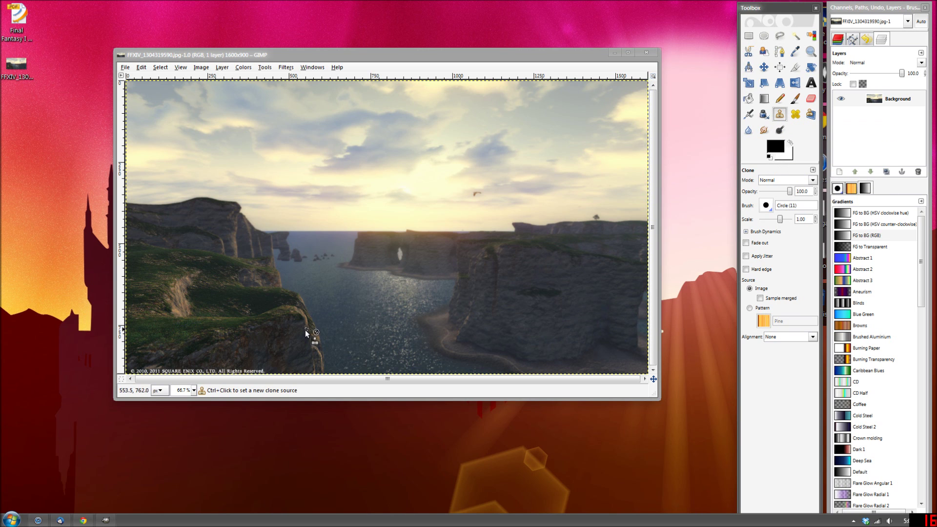
scroll(209, 339, "up", 3, "ctrl")
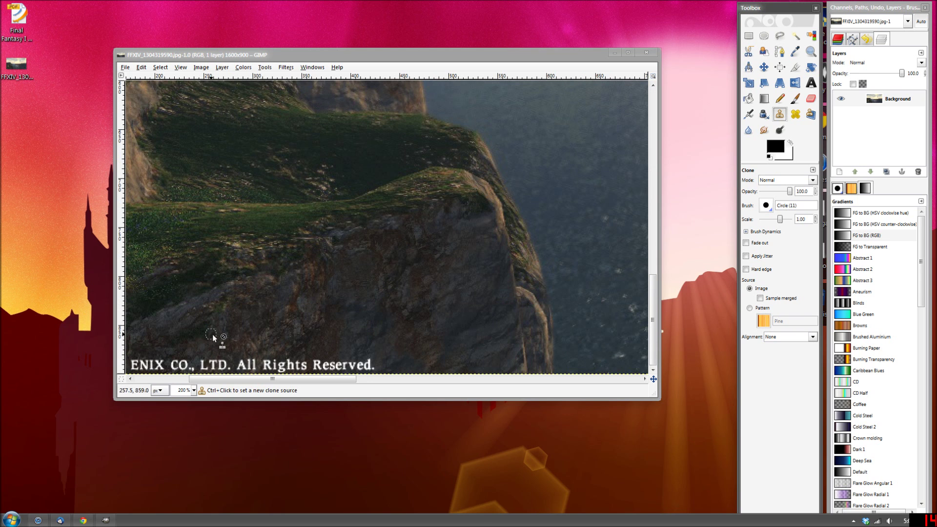
scroll(321, 376, "left", 4)
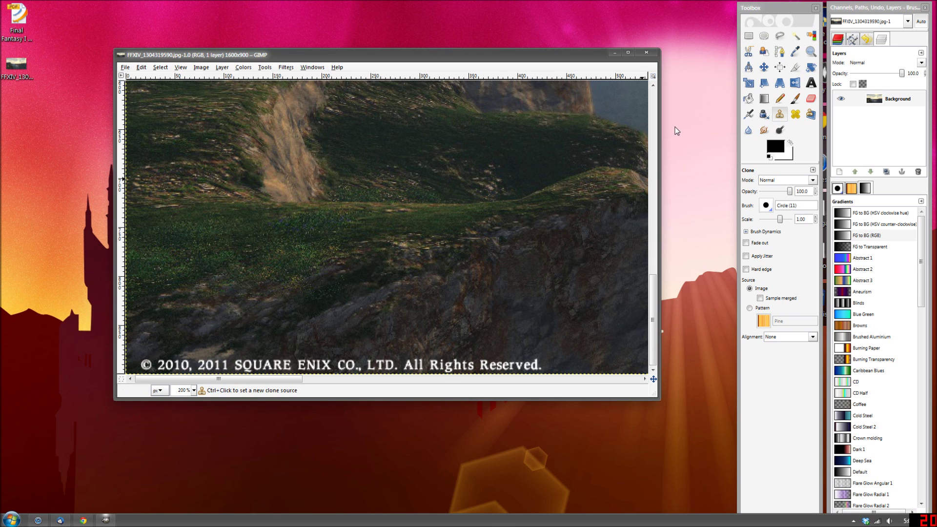
scroll(191, 347, "up", 1)
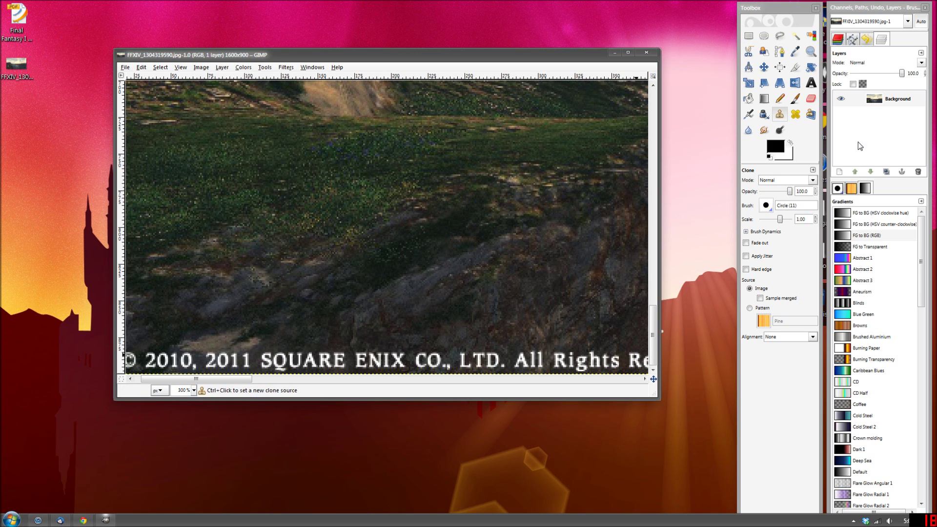
left_click(886, 172)
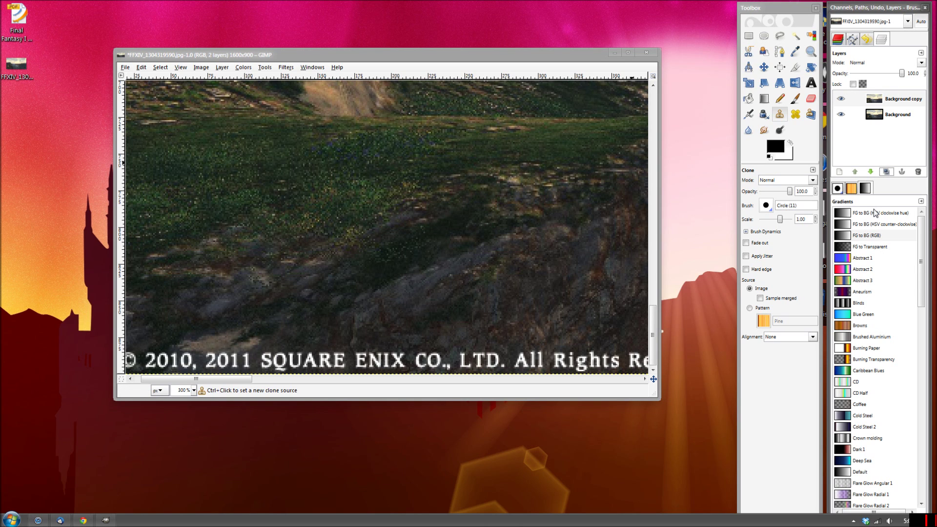
left_click(840, 117)
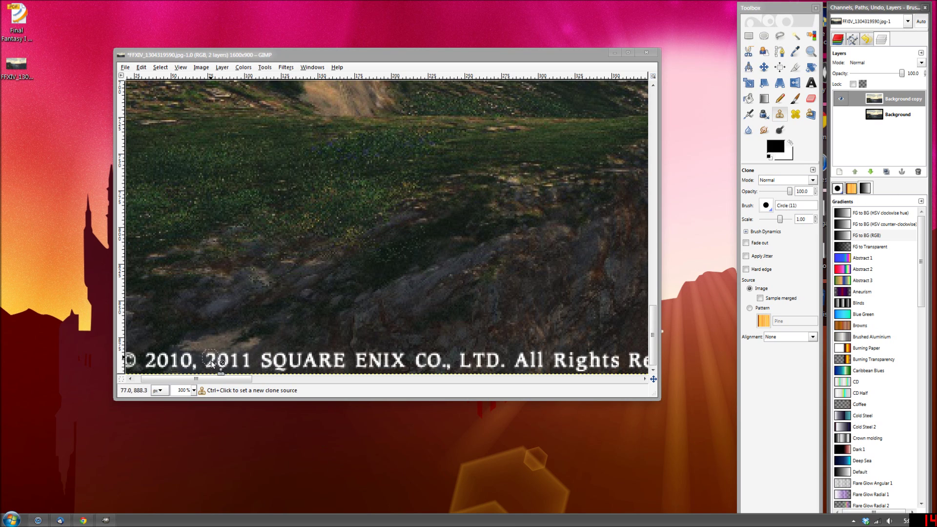
scroll(188, 303, "up", 4)
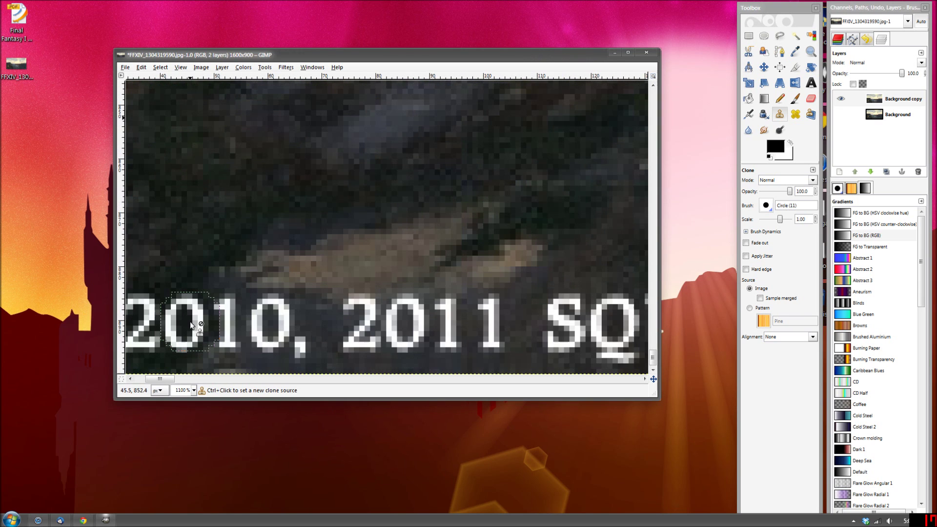
left_click_drag(166, 380, 156, 380)
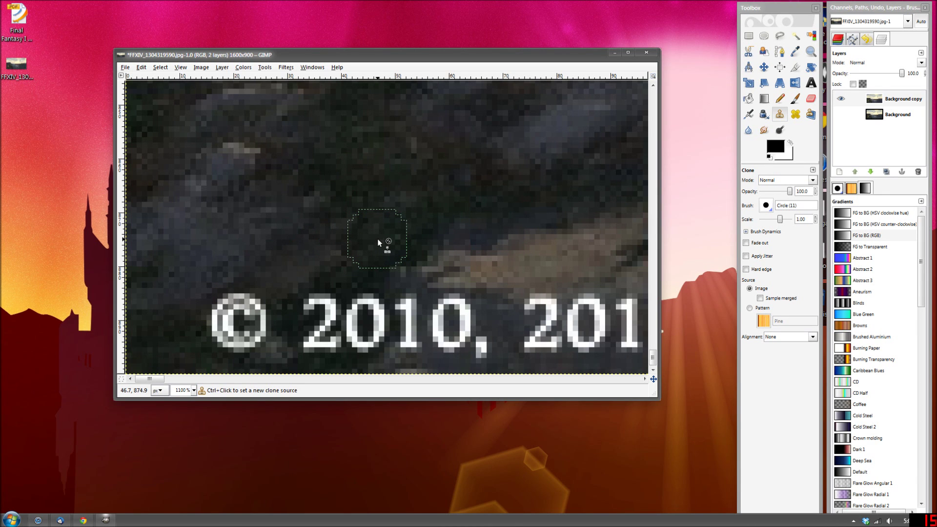
Try the Circle Fuzzy (19) brush for the Clone tool and switch back to Circle (11).
left_click(837, 189)
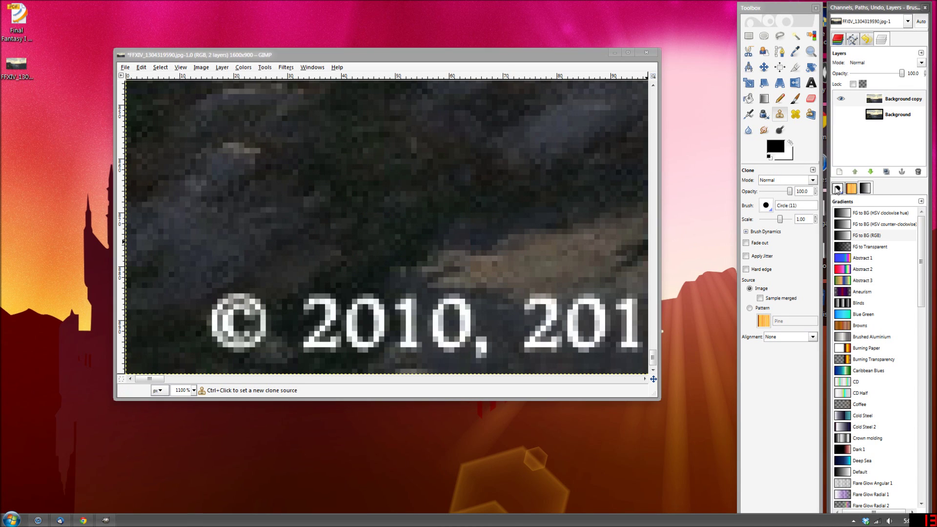
left_click(837, 190)
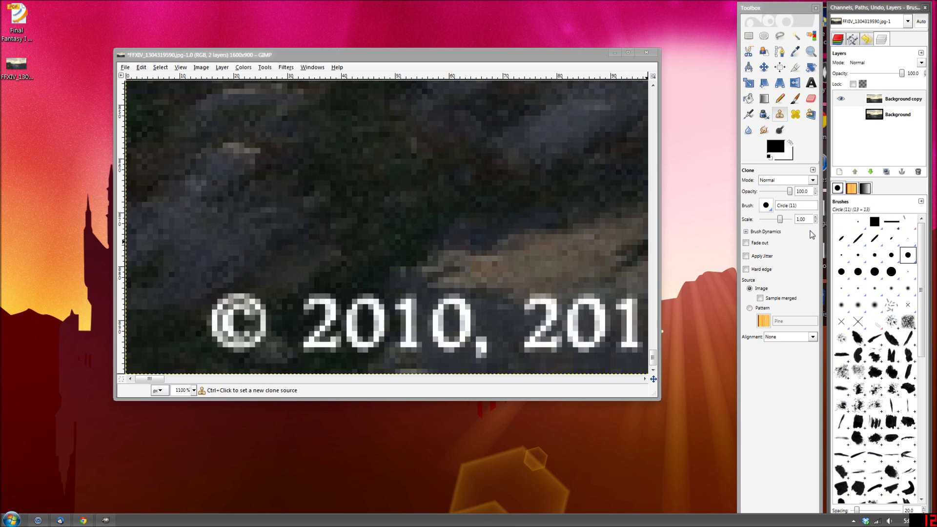
double_click(875, 305)
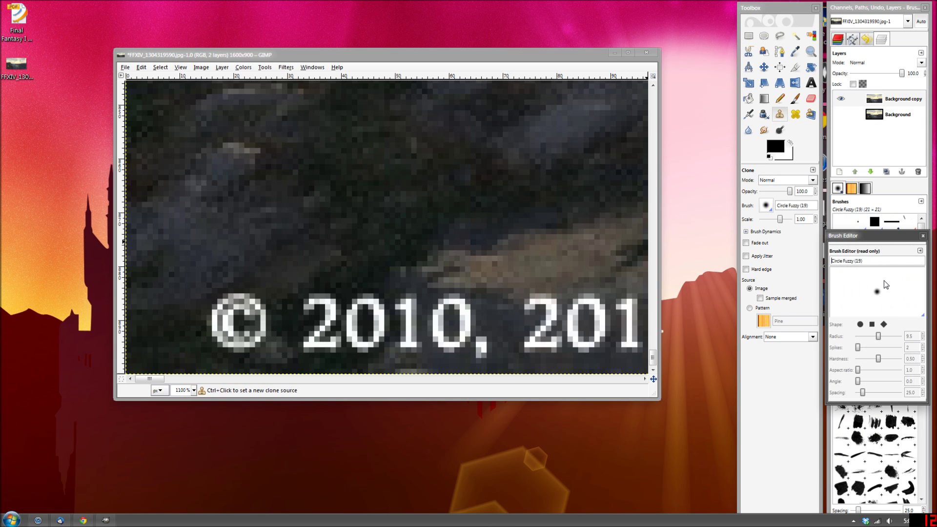
left_click(922, 236)
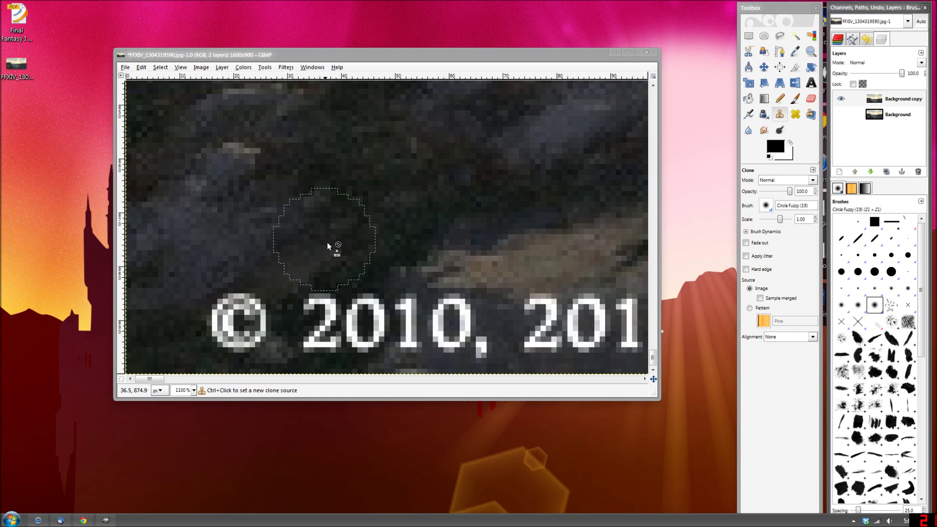
left_click(908, 254)
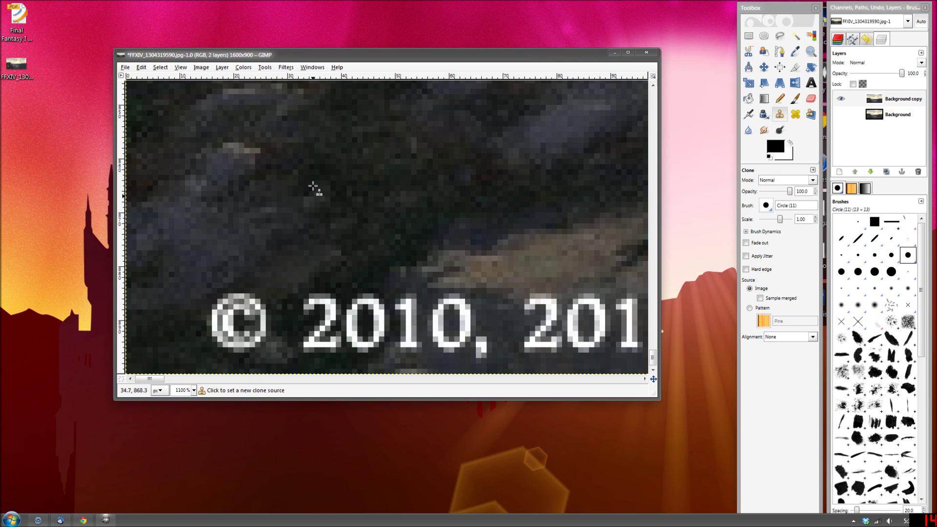
Try cloning the dark rock above the text over the © symbol, and undo the stroke.
key("ctrl")
left_click(304, 235, "ctrl")
left_click(330, 174, "ctrl")
left_click(421, 186, "ctrl")
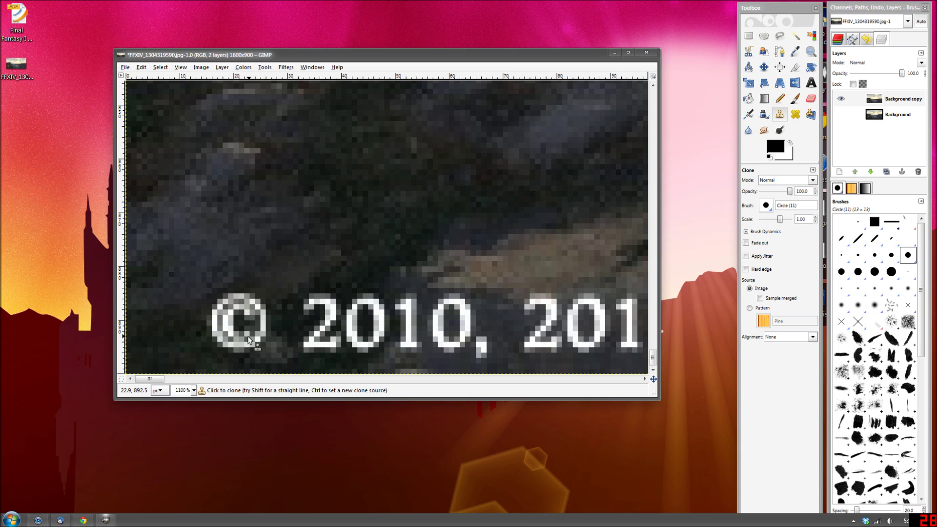
mouse_move(239, 319)
left_mouse_down()
mouse_move(236, 356)
mouse_move(259, 356)
left_mouse_up()
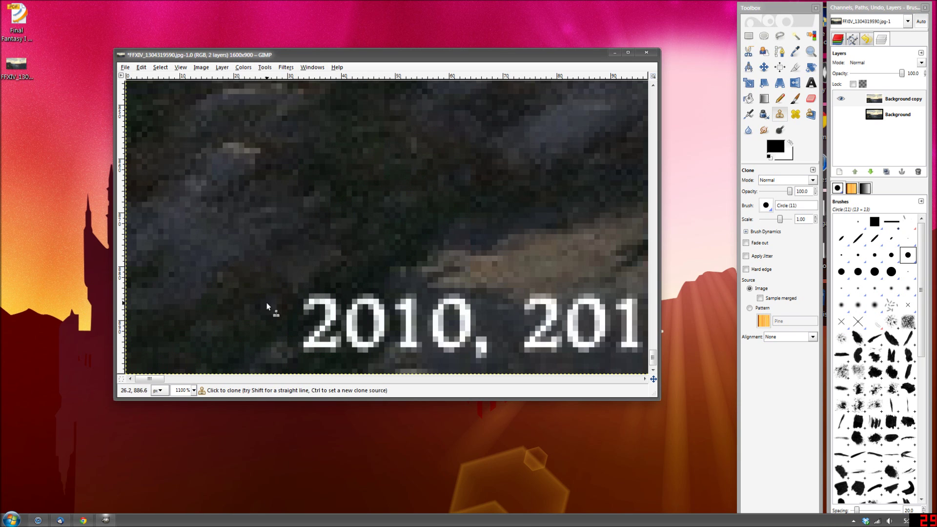
key("ctrl+z")
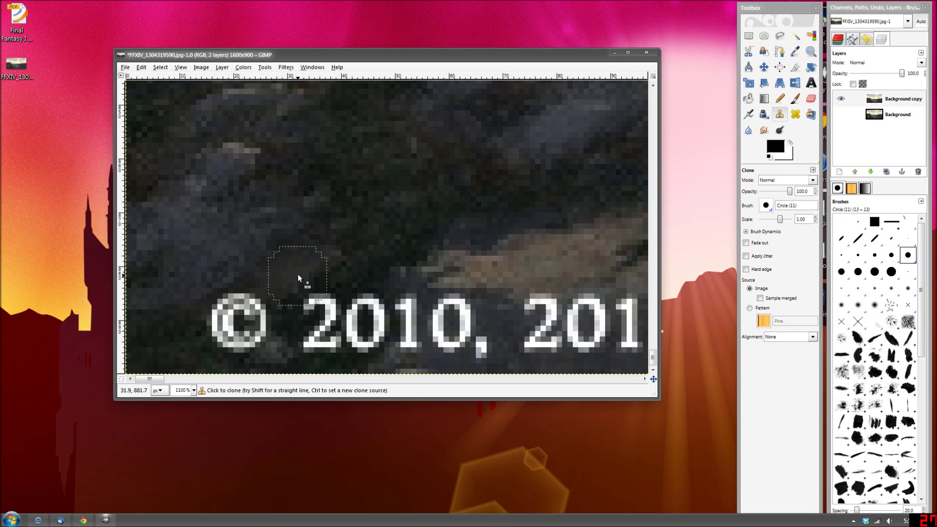
Clone nearby dark rock over the © symbol and the first two digits of 2010, resampling the source to clean up leftover marks.
left_click(292, 256, "ctrl")
left_click_drag(264, 298, 225, 337)
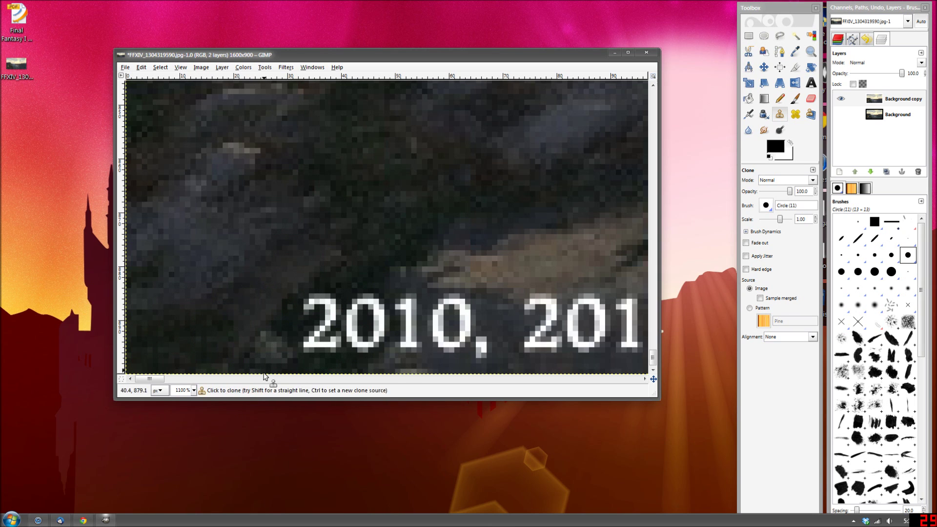
left_click(395, 235, "ctrl")
mouse_move(344, 303)
left_mouse_down()
mouse_move(320, 310)
mouse_move(327, 370)
mouse_move(327, 344)
mouse_move(355, 303)
mouse_move(348, 332)
left_mouse_up()
key("ctrl+z")
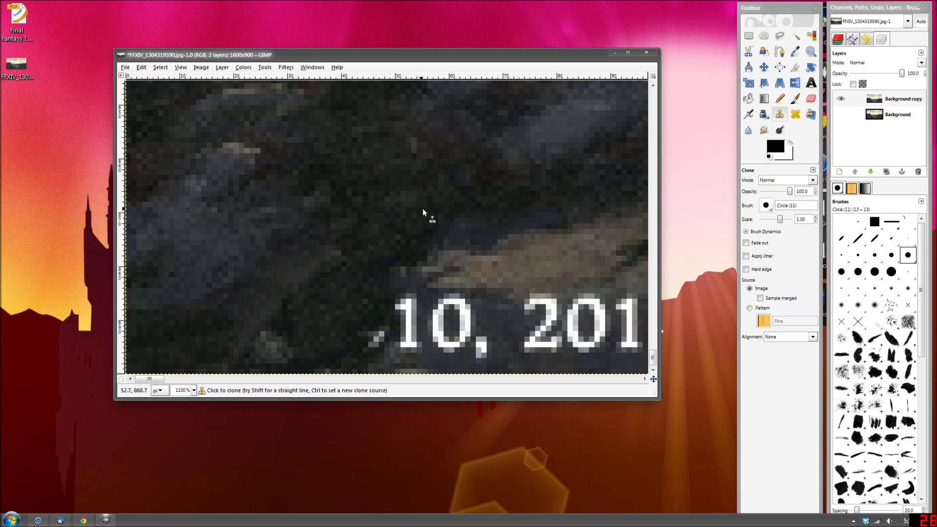
mouse_move(541, 240)
left_mouse_down()
mouse_move(557, 274)
mouse_move(610, 227)
left_mouse_up()
mouse_move(466, 190)
left_mouse_down()
mouse_move(495, 342)
mouse_move(633, 324)
mouse_move(623, 183)
mouse_move(495, 332)
mouse_move(453, 154)
mouse_move(394, 290)
mouse_move(449, 355)
left_mouse_up()
key("ctrl+z")
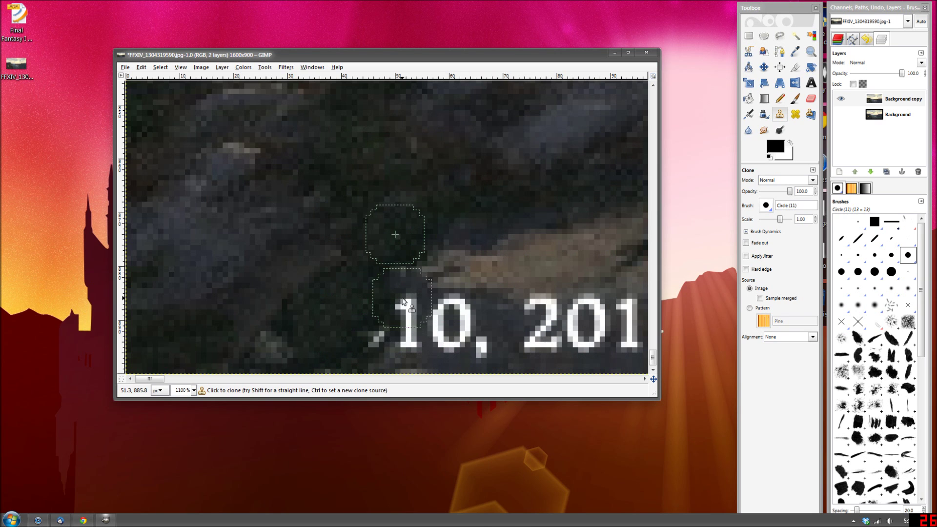
left_click(421, 202, "ctrl")
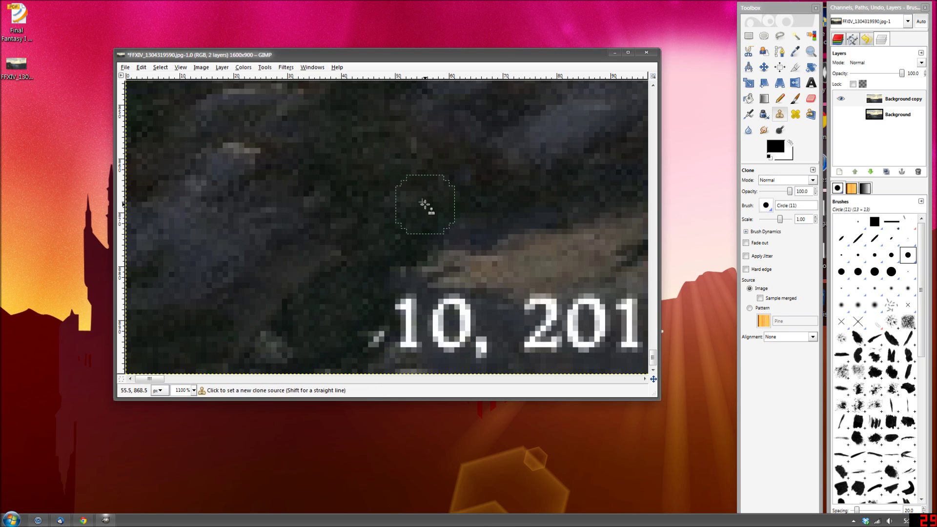
left_click(364, 324)
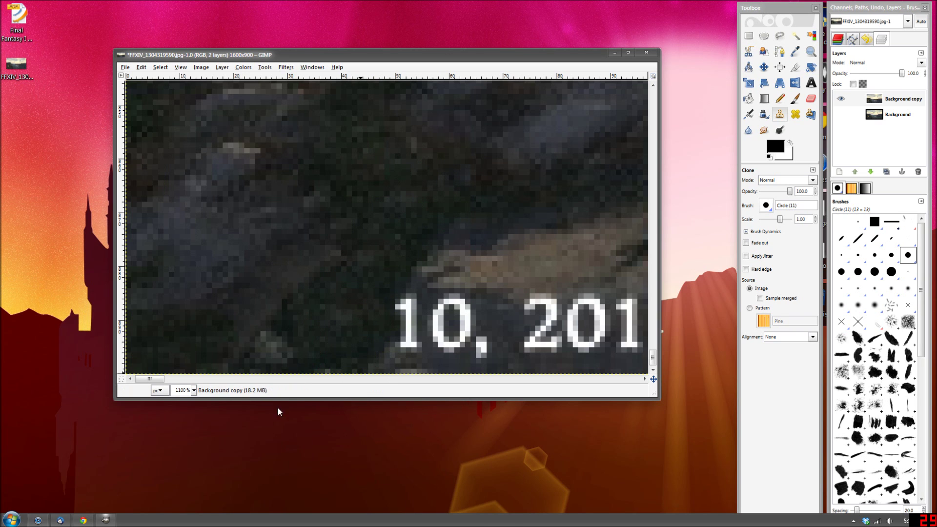
Clone the tan path and its darker edge over the remaining "10," of the year 2010.
scroll(158, 378, "right", 4)
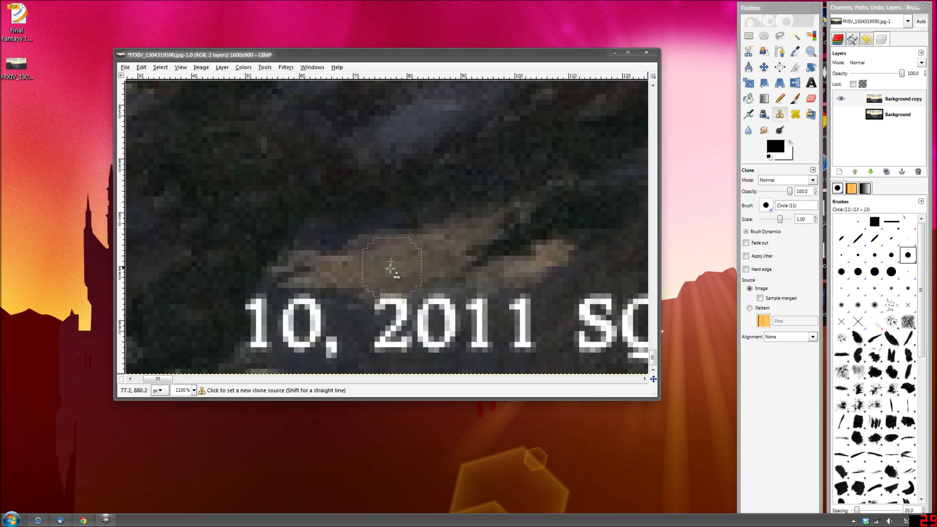
left_click(324, 307)
mouse_move(323, 308)
left_mouse_down()
mouse_move(304, 348)
mouse_move(347, 302)
mouse_move(339, 341)
mouse_move(324, 351)
mouse_move(344, 315)
left_mouse_up()
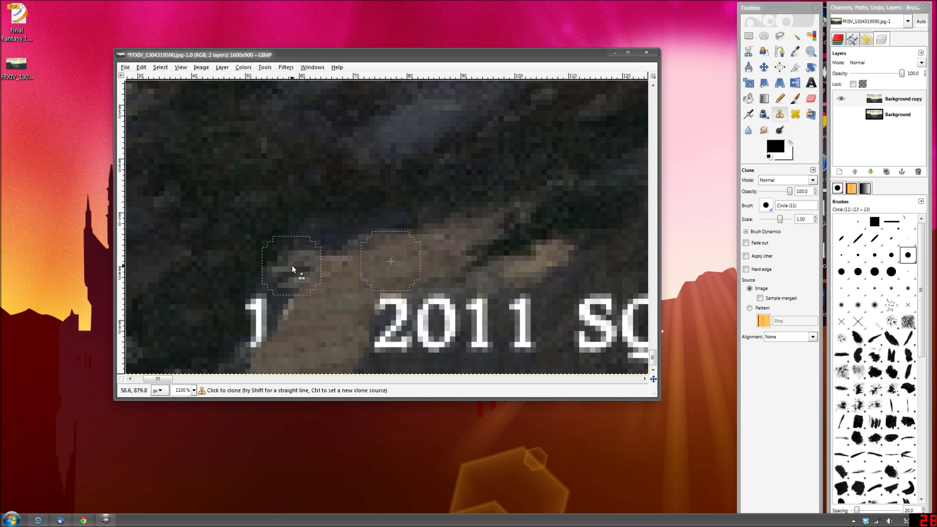
left_click(341, 250, "ctrl")
left_click(254, 334)
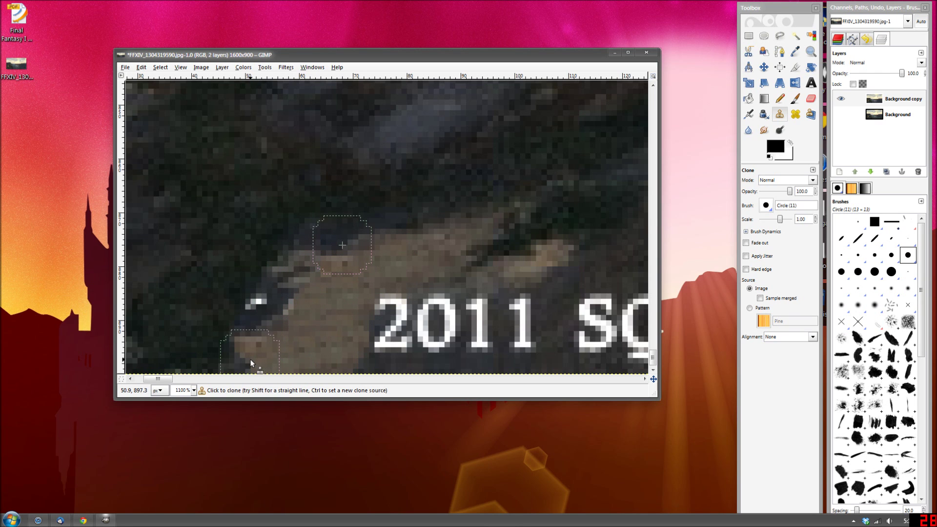
left_click(249, 347)
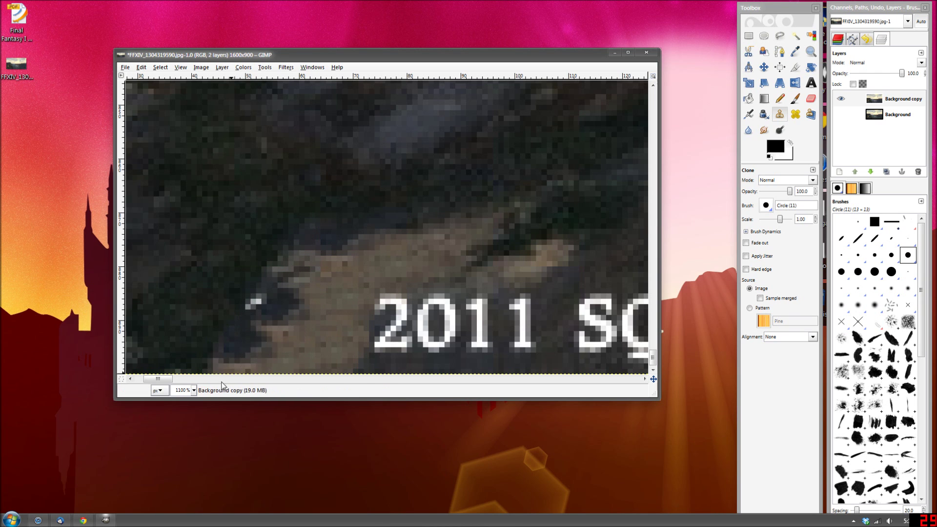
Clone dark rock over the leftover white mark beside the edge of the tan path.
scroll(251, 299, "right", 5)
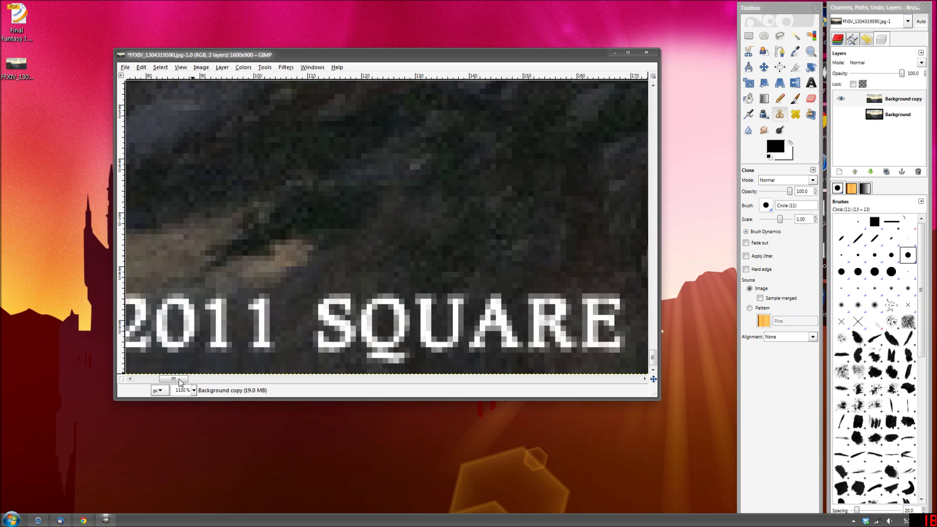
scroll(205, 341, "left", 4)
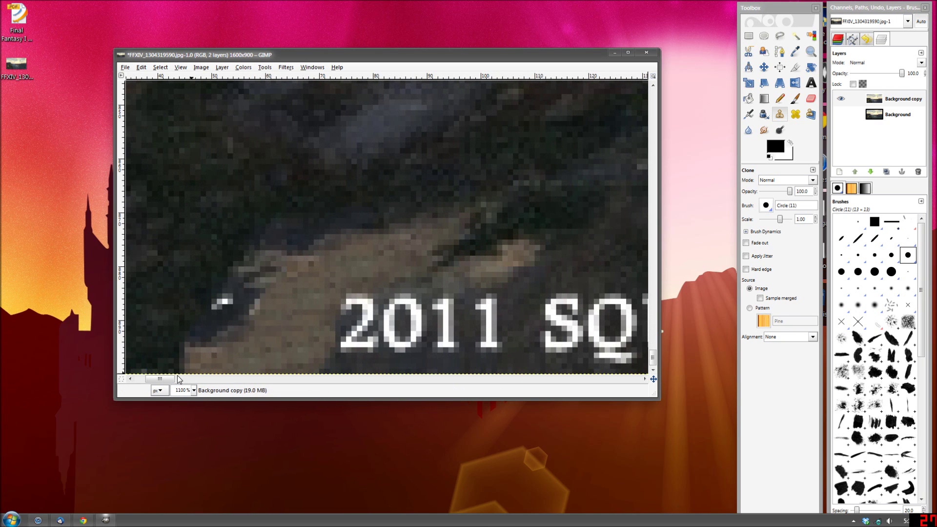
scroll(162, 384, "left", 1)
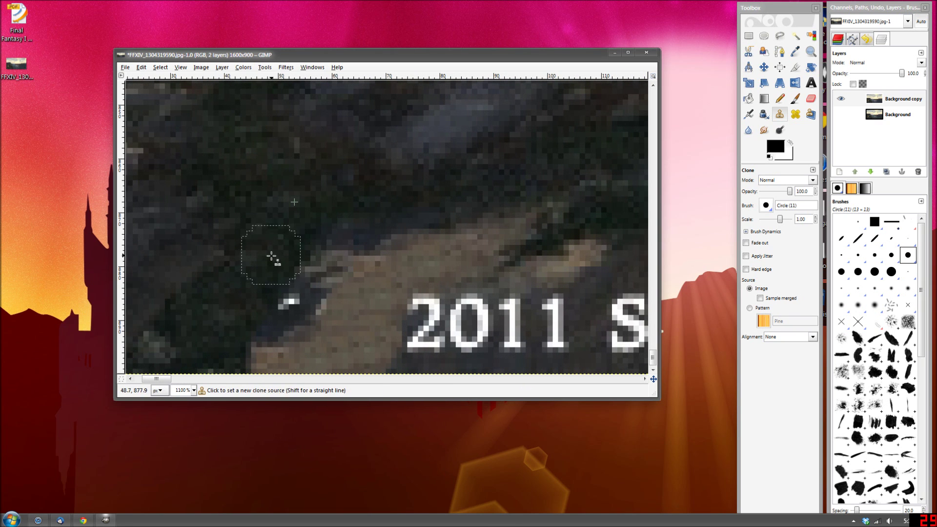
left_click(266, 298)
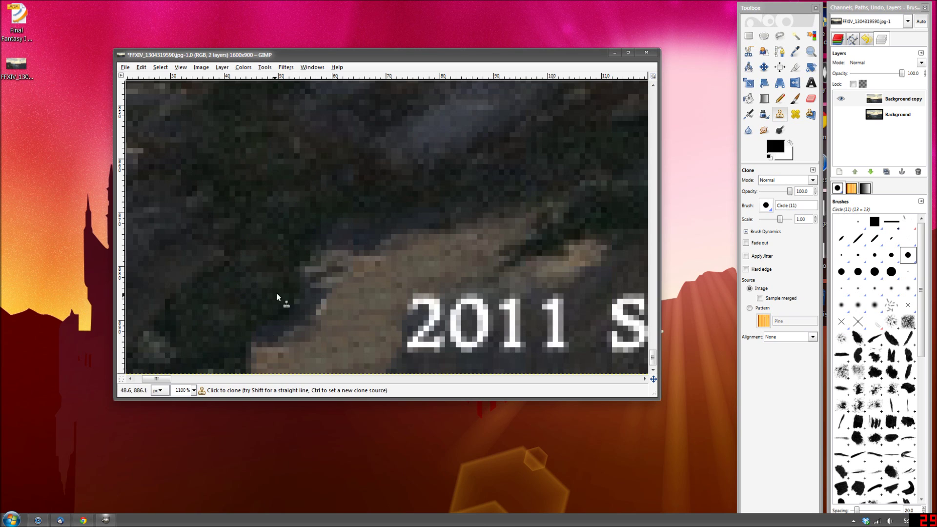
left_click(276, 292)
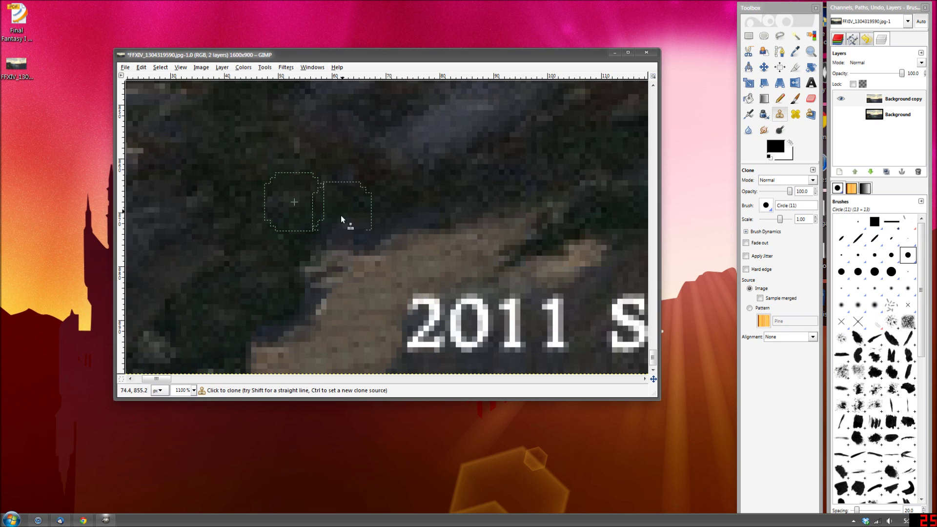
Clone the tan path texture over the "20" of the year 2011, resampling the source from the path.
scroll(406, 303, "down", 9)
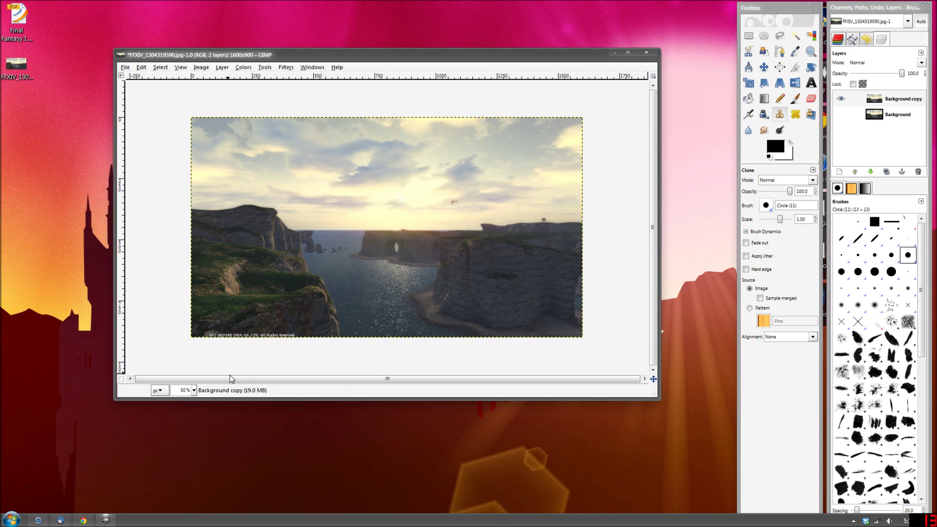
scroll(247, 310, "up", 4)
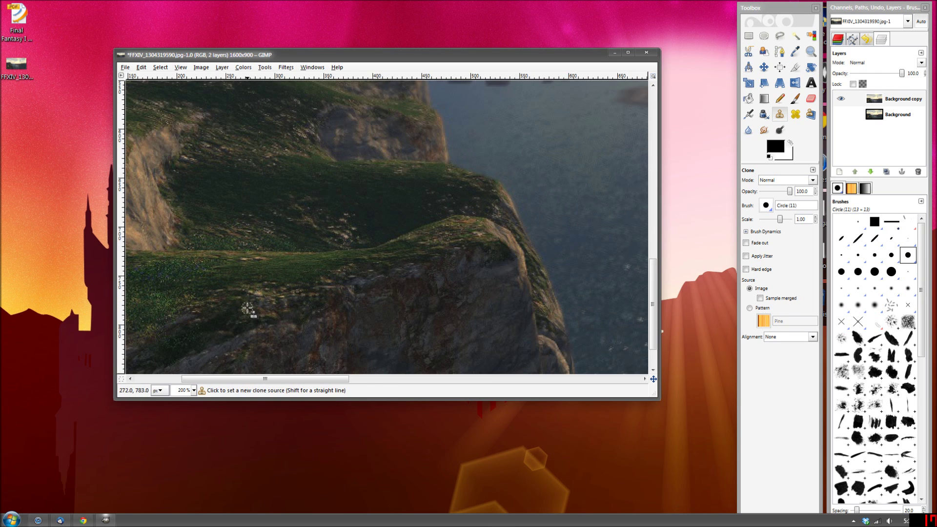
scroll(248, 309, "down", 1)
scroll(280, 379, "left", 5)
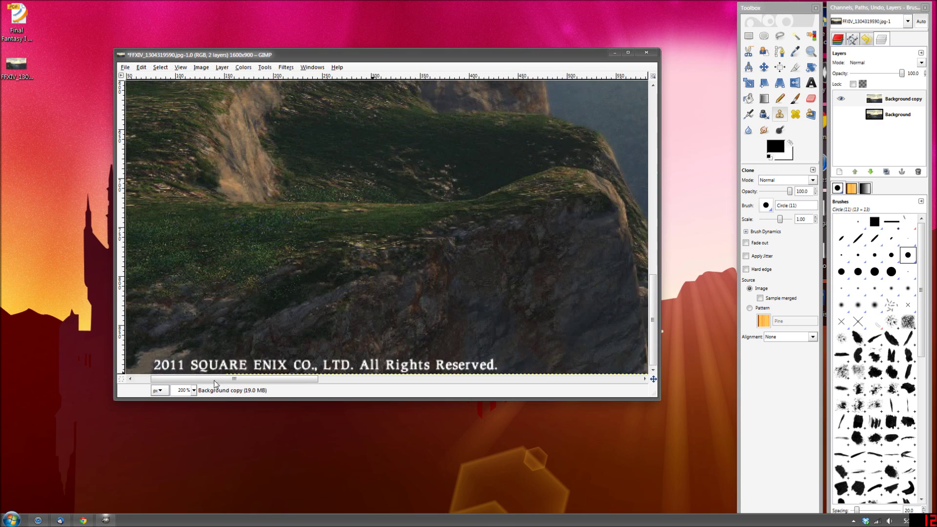
scroll(390, 262, "up", 4)
scroll(389, 265, "down", 3)
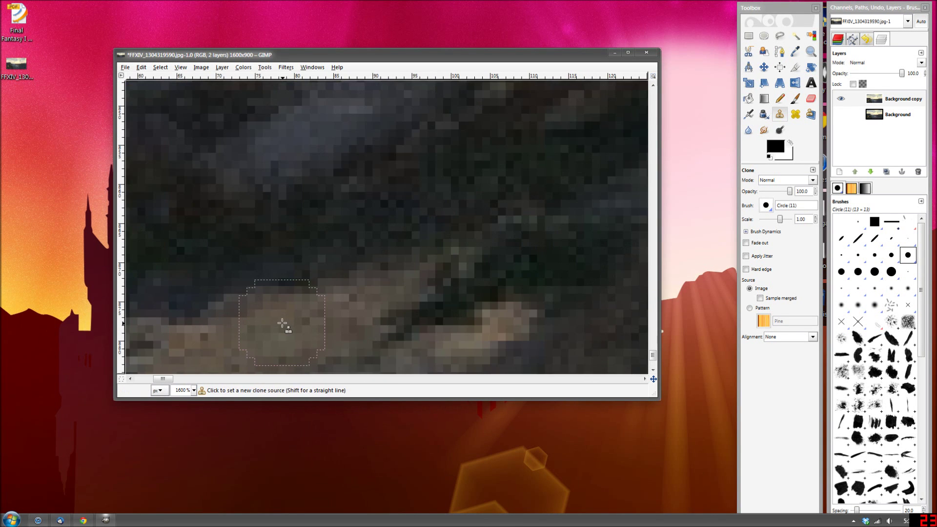
scroll(282, 324, "up", 1)
scroll(282, 308, "down", 1)
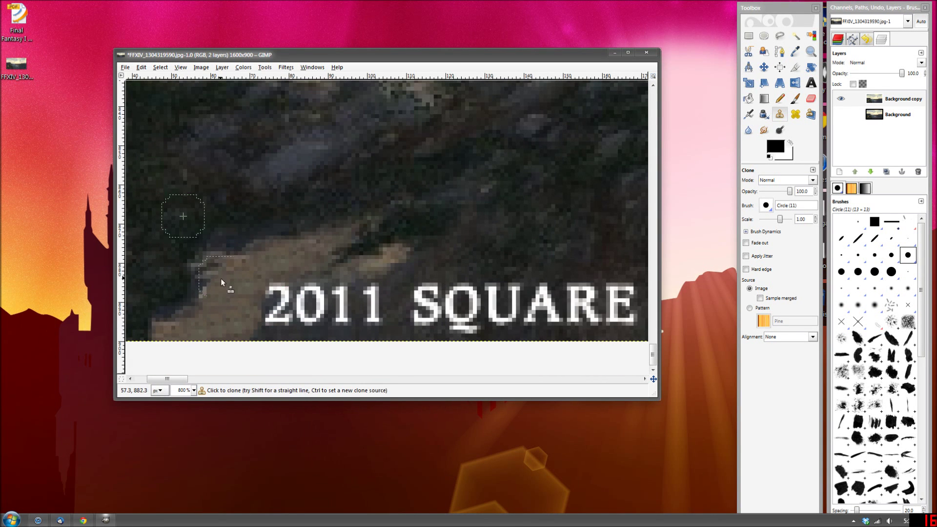
left_click(297, 251, "ctrl")
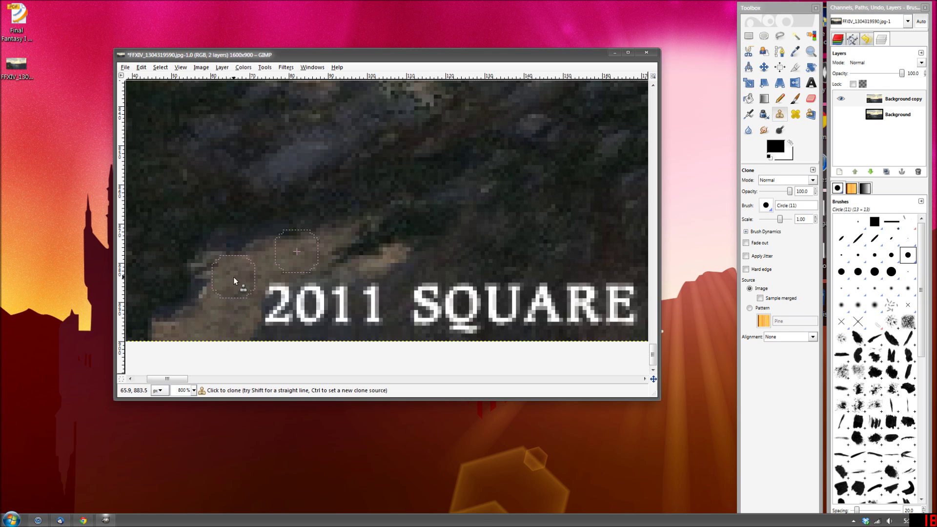
left_click(229, 306, "ctrl")
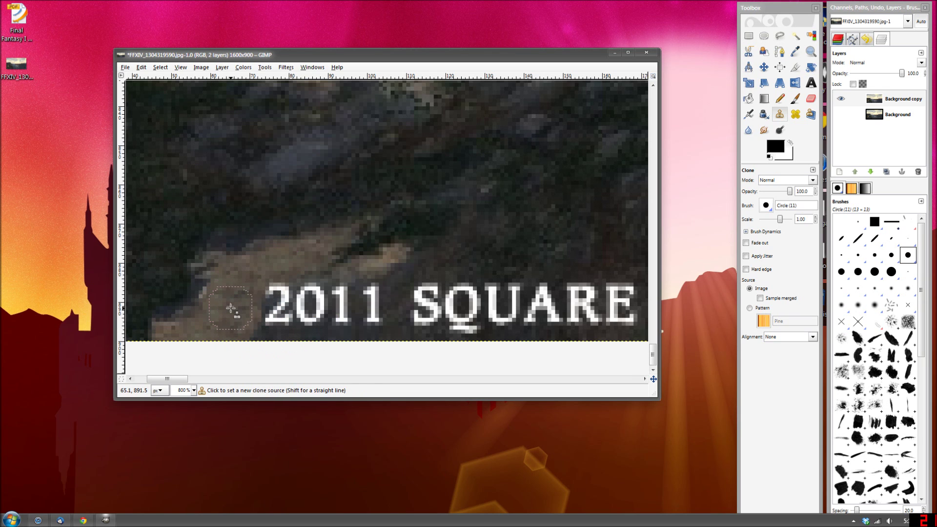
left_click(274, 294)
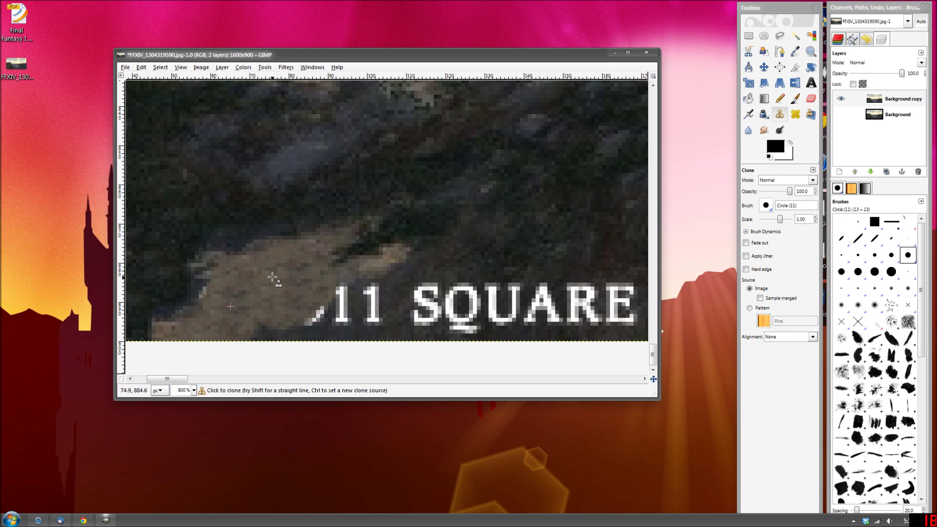
Clone dark rock from above the text over the "11" and the remaining fragment of the zero in 2011.
left_click(441, 235, "ctrl")
left_click(366, 309)
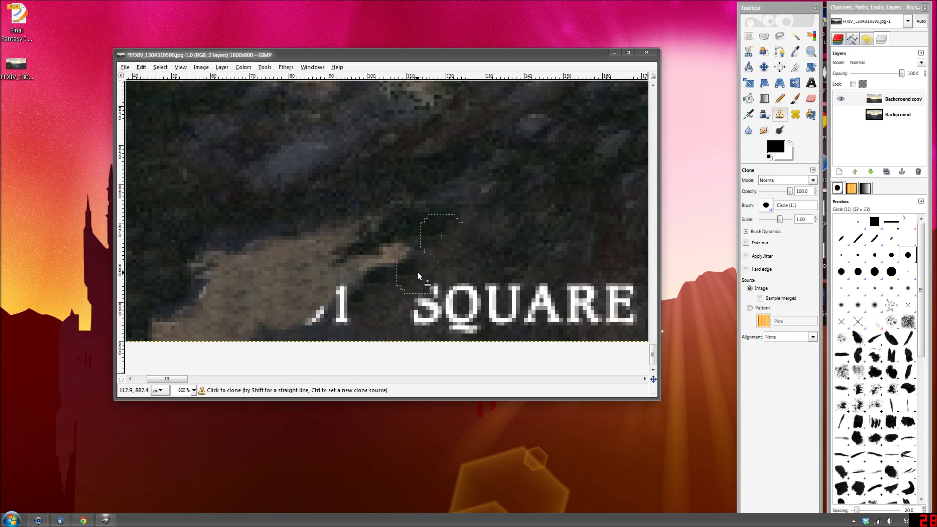
left_click(411, 298)
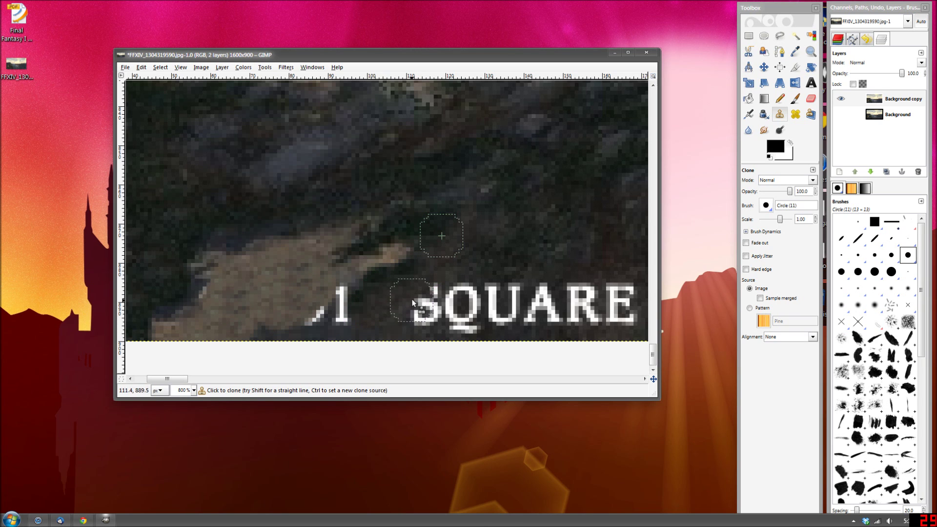
left_click(335, 322)
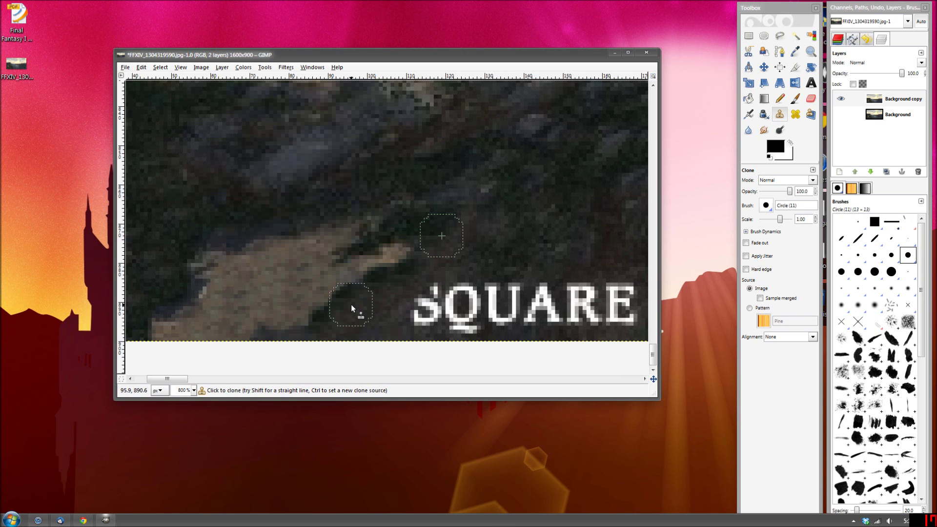
Set the Clone tool's opacity to 54.4 and its brush to Circle Fuzzy (19).
scroll(327, 268, "down", 7)
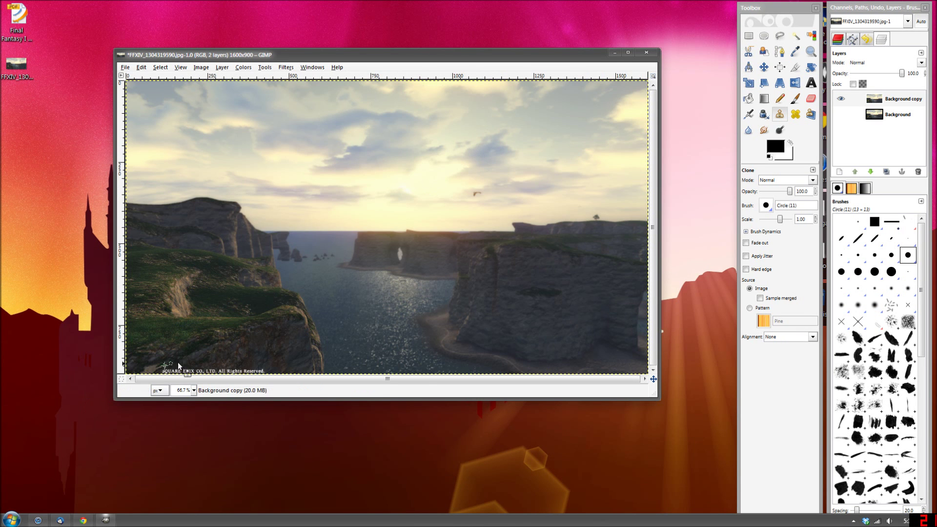
scroll(166, 335, "up", 4)
scroll(210, 309, "down", 3)
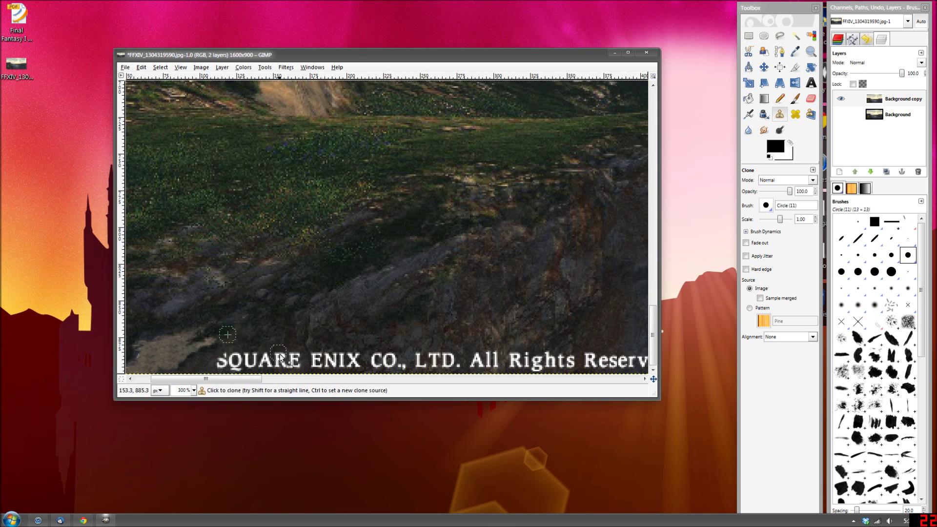
left_click_drag(206, 379, 191, 382)
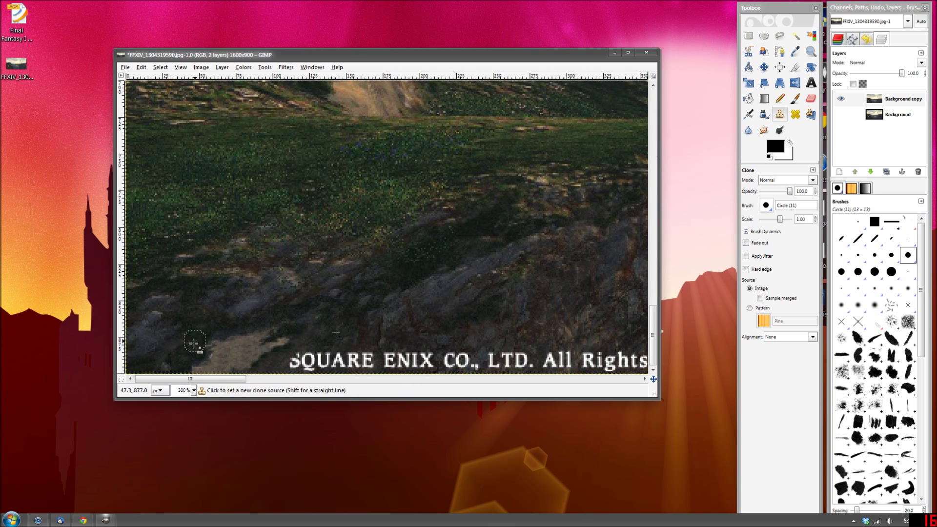
scroll(251, 314, "up", 2)
scroll(266, 314, "up", 1)
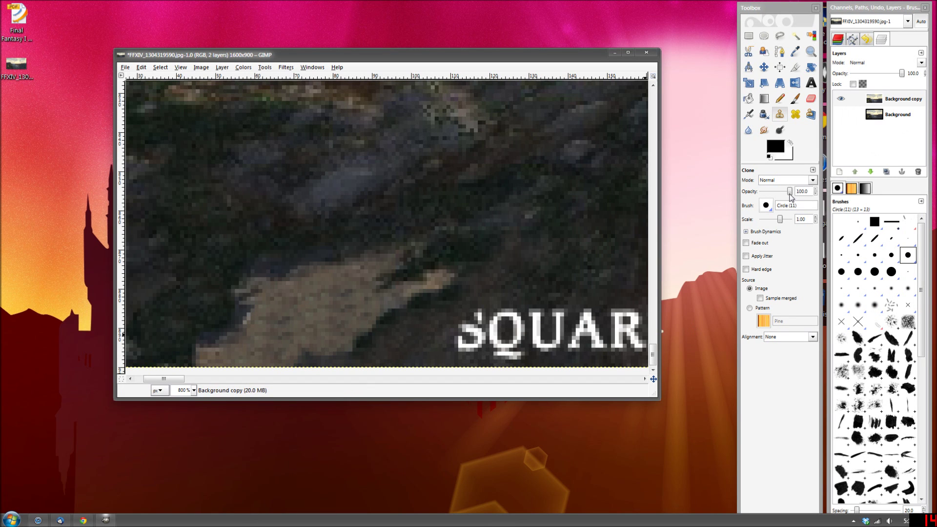
left_click_drag(790, 191, 777, 192)
left_click(875, 304)
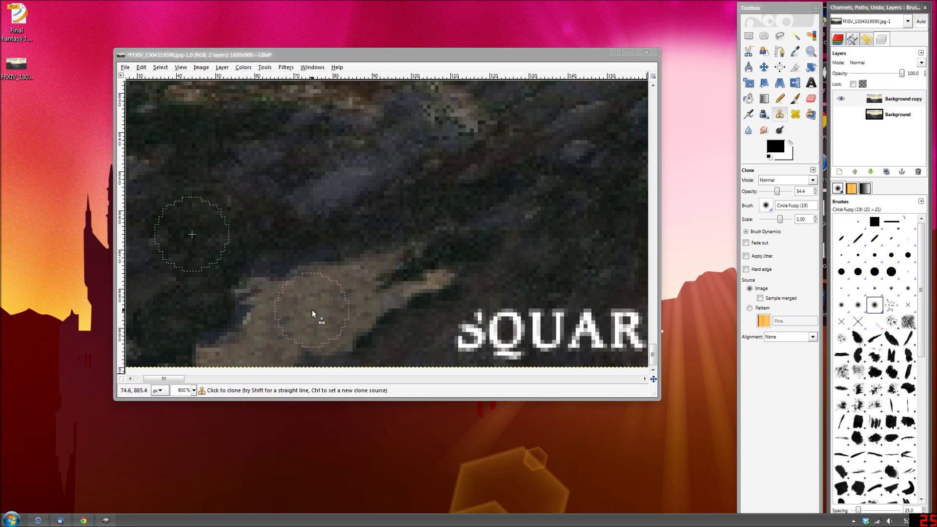
Blend semi-transparent dark rock over the lower part and hard edges of the cloned tan path.
mouse_move(275, 321)
left_mouse_down()
mouse_move(261, 324)
mouse_move(284, 325)
mouse_move(202, 337)
mouse_move(197, 351)
mouse_move(230, 335)
mouse_move(201, 339)
mouse_move(236, 332)
left_mouse_up()
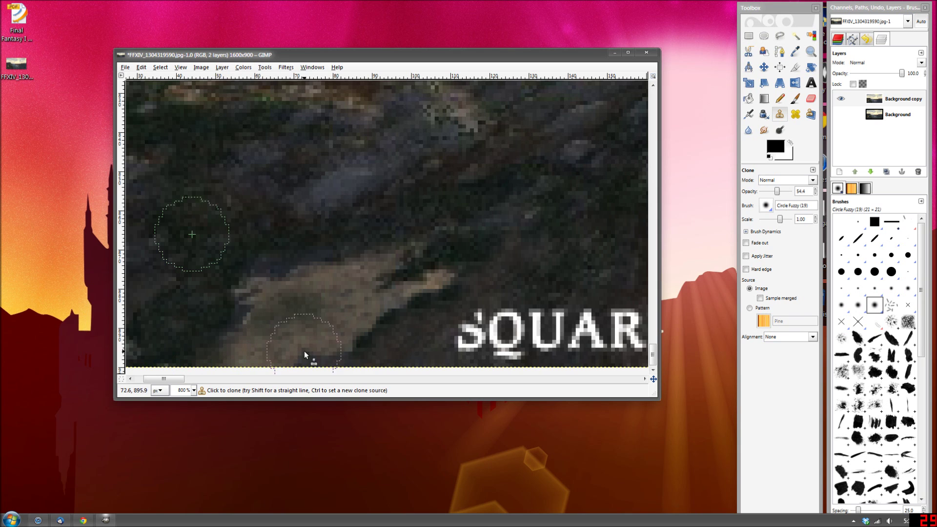
mouse_move(304, 352)
left_mouse_down()
mouse_move(348, 335)
mouse_move(288, 356)
mouse_move(369, 342)
mouse_move(328, 357)
mouse_move(229, 367)
left_mouse_up()
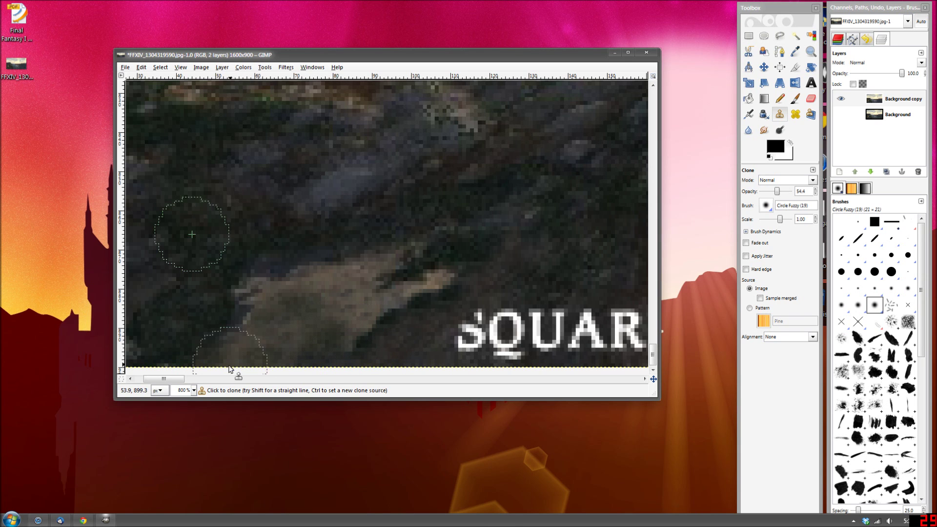
left_click_drag(244, 317, 259, 333)
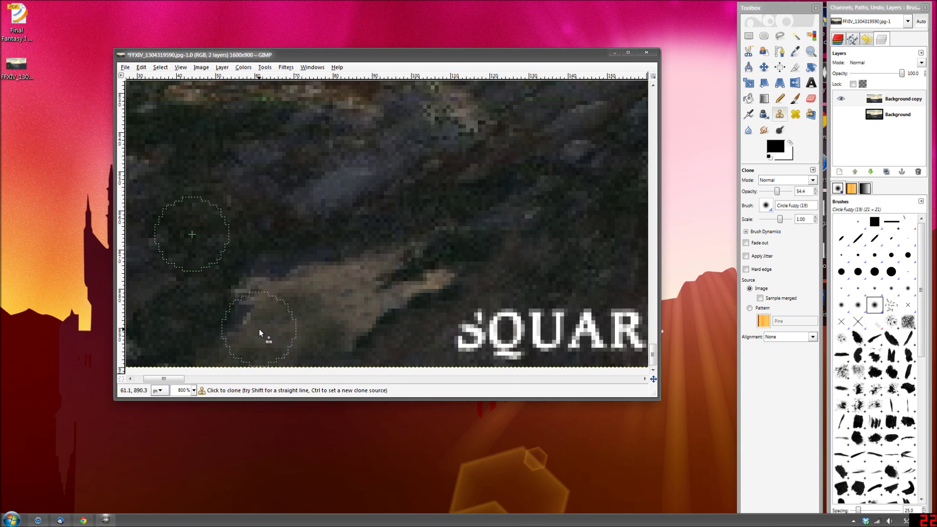
Sample the tan path and clone it softly over the darkened patch in its middle and lower area.
scroll(429, 291, "down", 1)
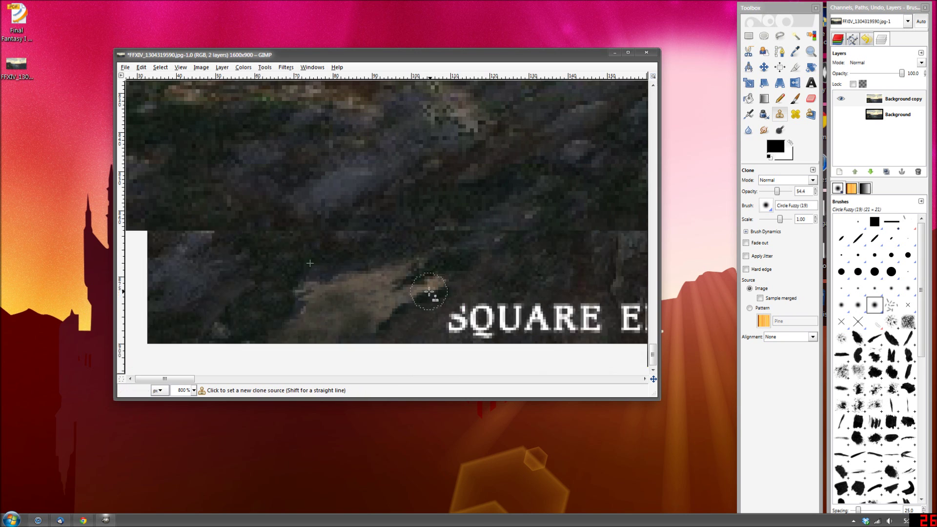
scroll(429, 291, "down", 3)
scroll(431, 205, "down", 1)
scroll(447, 203, "up", 2)
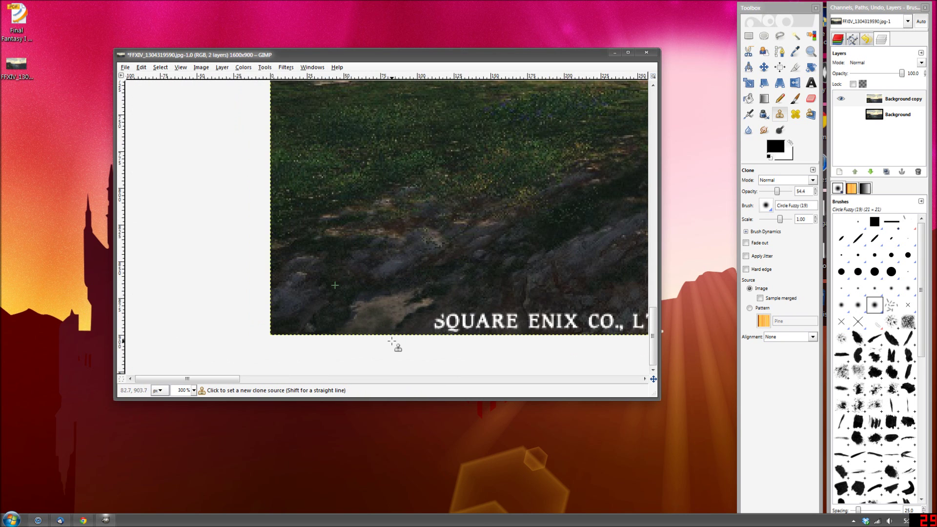
scroll(391, 342, "up", 2)
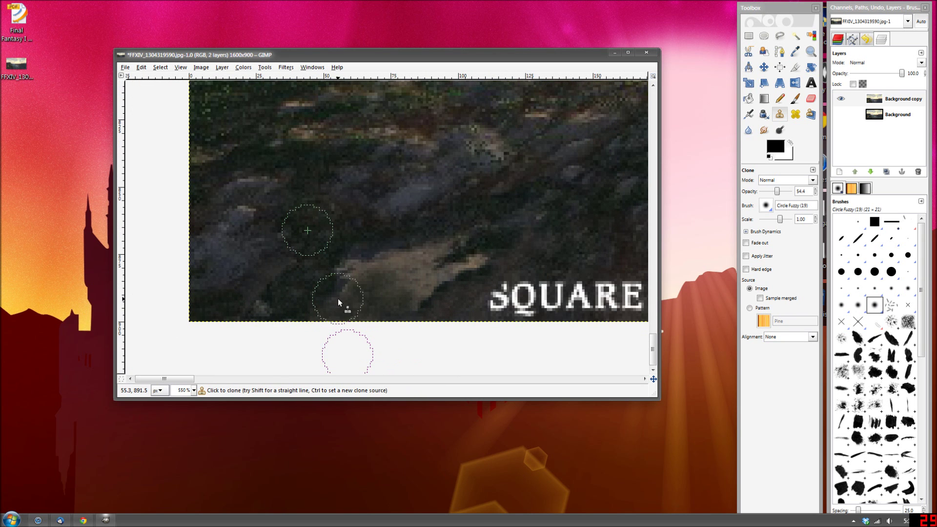
scroll(418, 325, "up", 1)
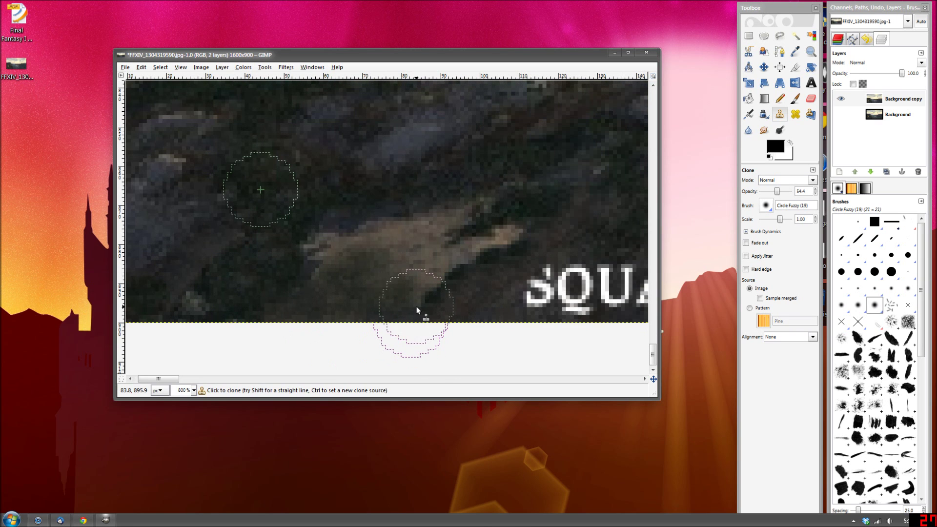
left_click(413, 249, "ctrl")
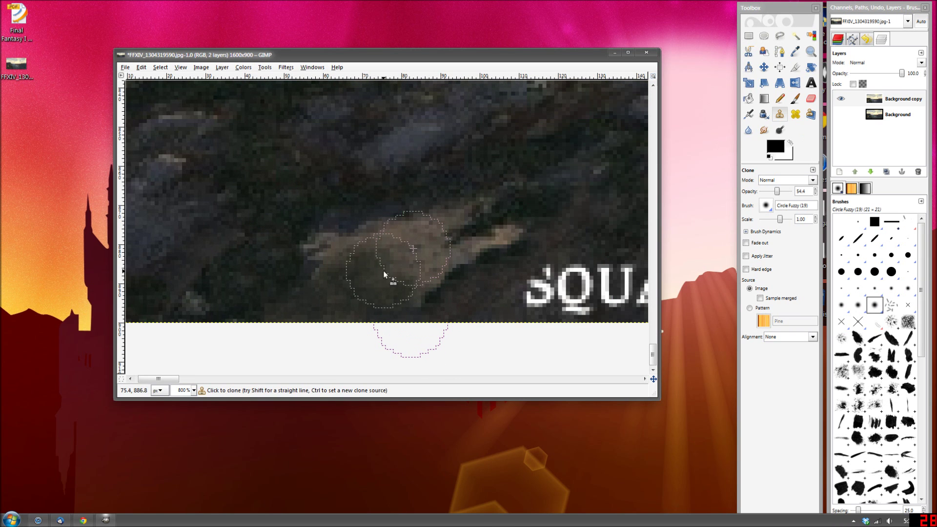
mouse_move(351, 274)
left_mouse_down()
mouse_move(383, 306)
mouse_move(352, 250)
left_mouse_up()
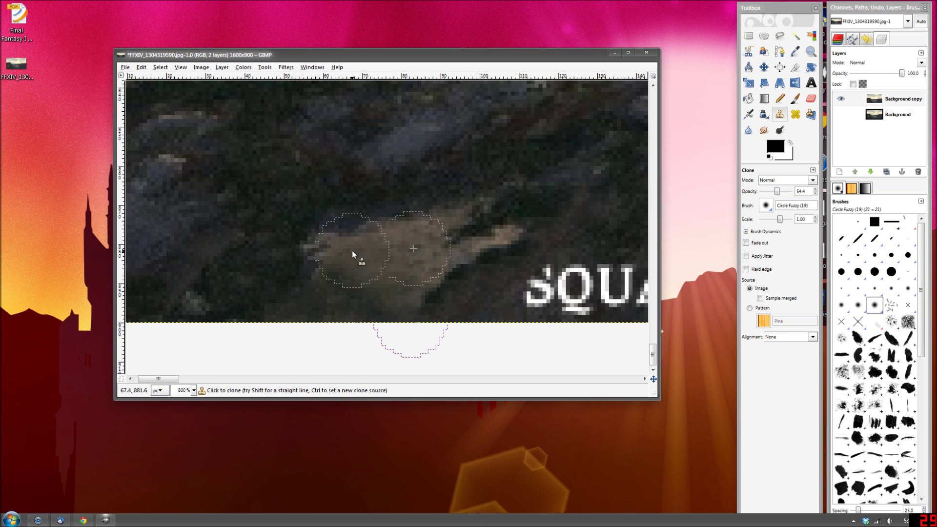
mouse_move(359, 286)
left_mouse_down()
mouse_move(345, 298)
mouse_move(411, 299)
mouse_move(459, 286)
mouse_move(422, 343)
mouse_move(359, 271)
mouse_move(361, 243)
mouse_move(449, 314)
mouse_move(350, 252)
mouse_move(409, 289)
left_mouse_up()
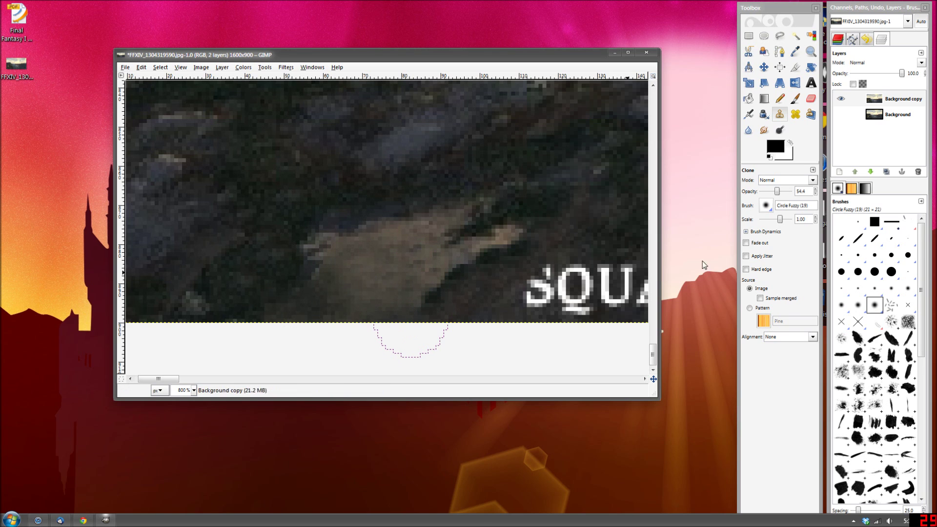
Switch the Clone brush to Circle (11) with opacity 100 and scale 1.44.
left_click(813, 237)
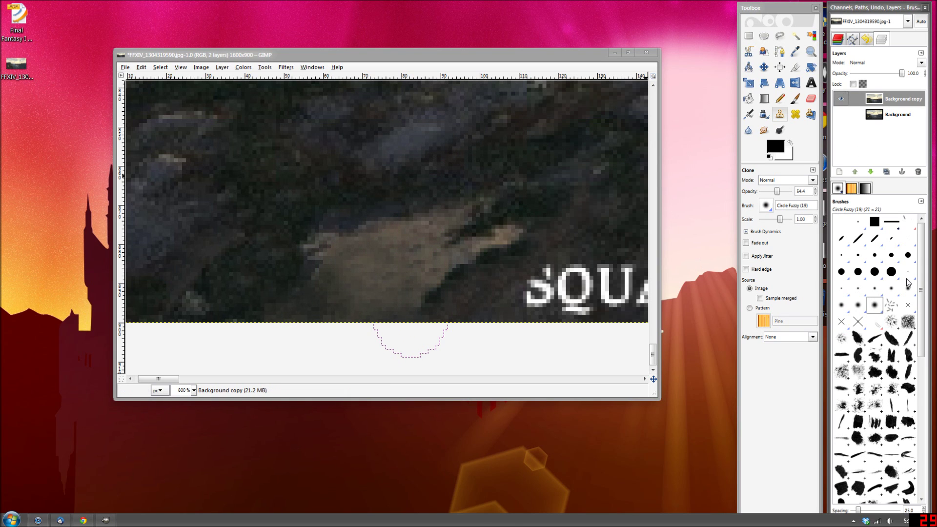
left_click(908, 255)
left_click_drag(780, 219, 808, 224)
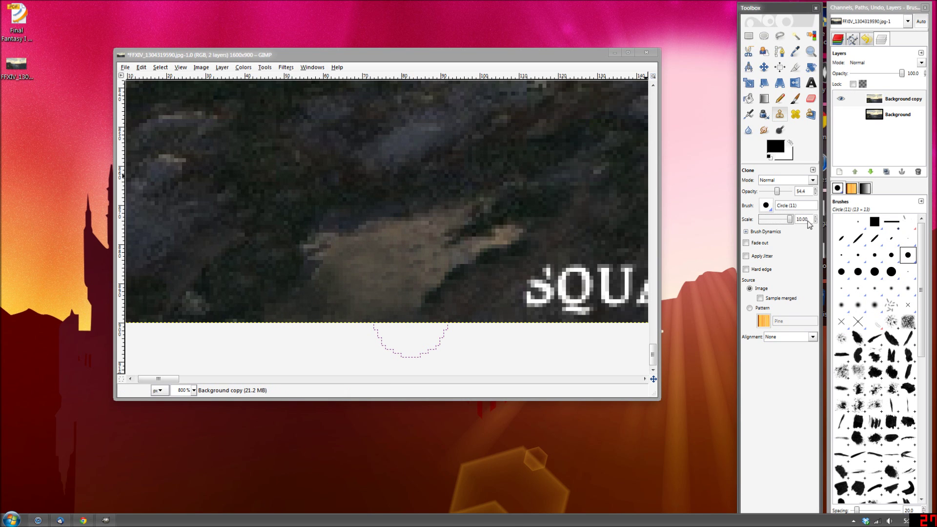
left_click_drag(784, 191, 808, 192)
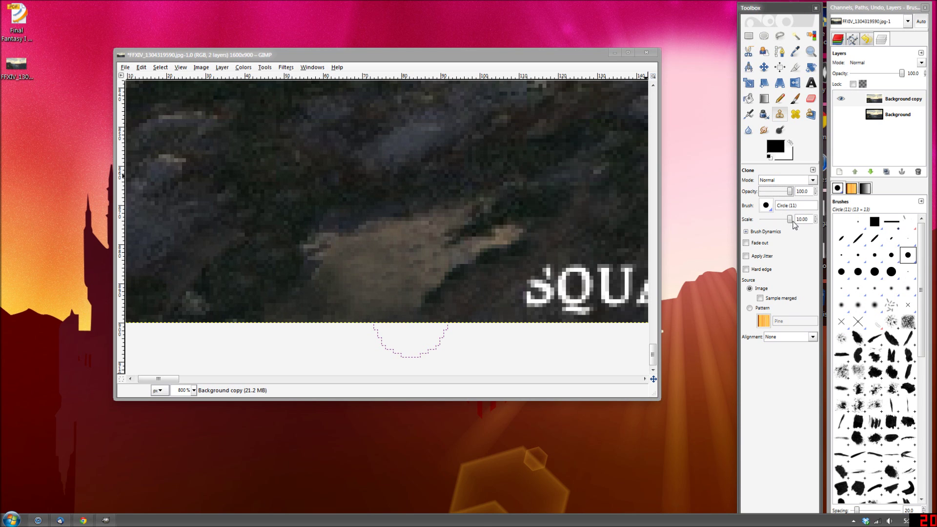
left_click_drag(792, 223, 779, 219)
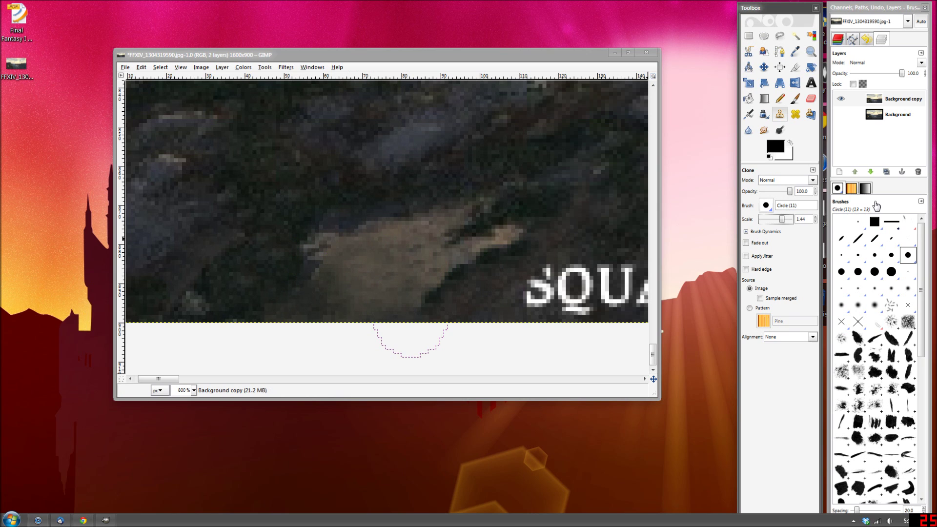
Reduce the Clone brush scale to 1.00 and clone sampled tan texture along the path's lower edge.
mouse_move(781, 220)
left_mouse_down()
mouse_move(719, 218)
mouse_move(707, 242)
left_mouse_up()
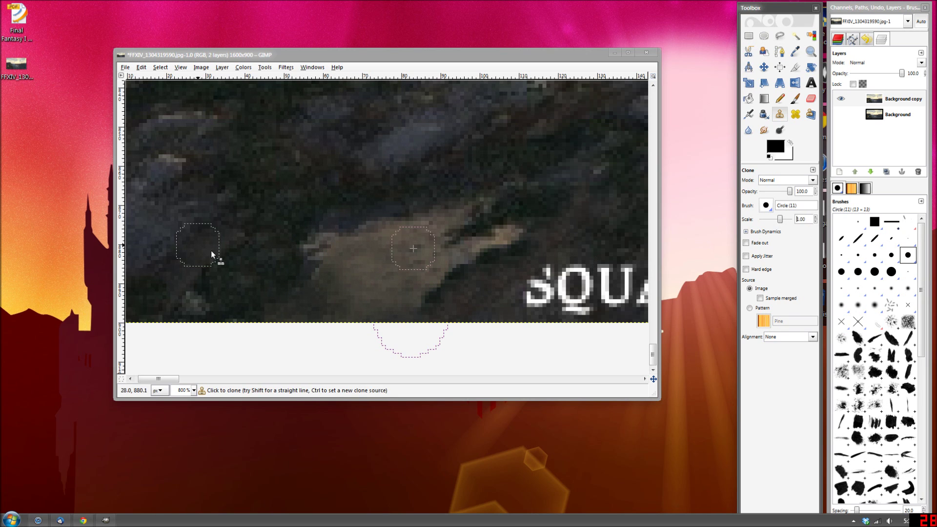
left_click(378, 244, "ctrl")
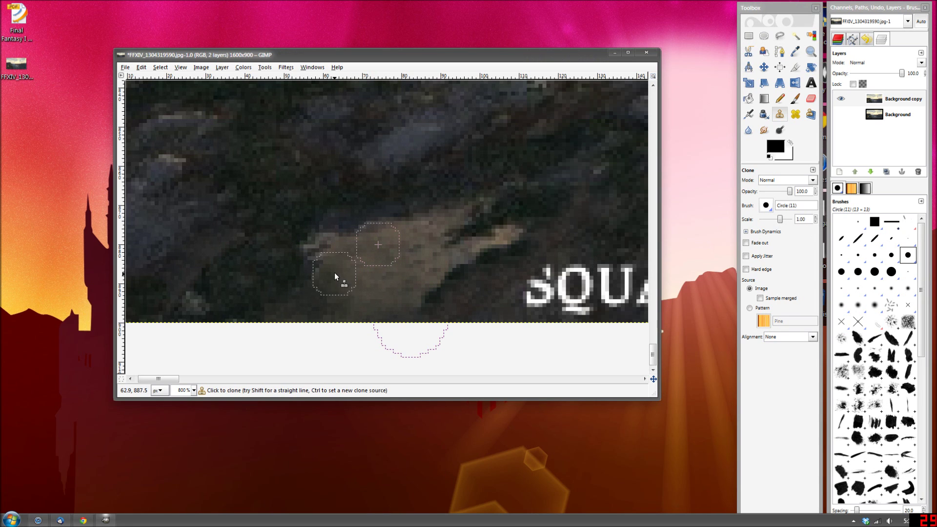
left_click(322, 268, "ctrl")
left_click(425, 276, "ctrl")
mouse_move(420, 293)
left_mouse_down()
mouse_move(412, 309)
mouse_move(404, 302)
left_mouse_up()
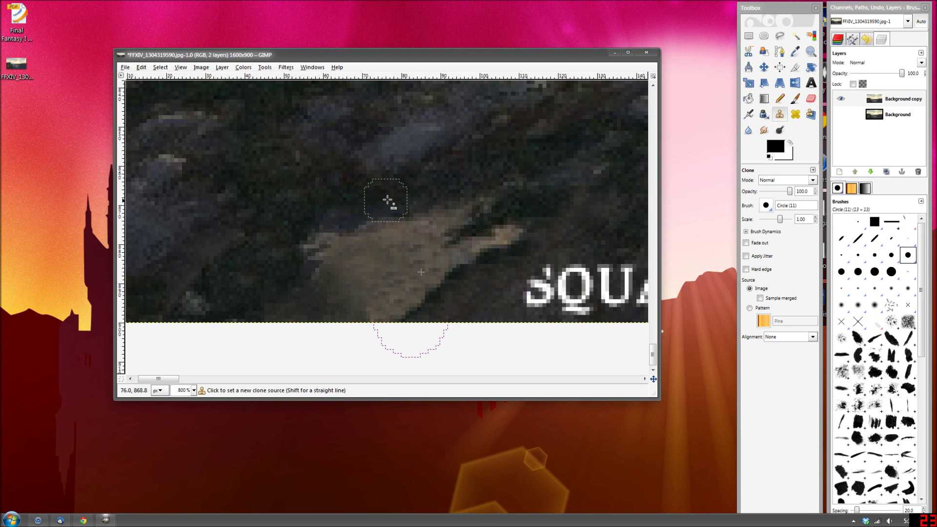
Examine the blended tan path from a distance, and the remaining SQUARE lettering up close.
scroll(415, 170, "down", 6)
scroll(535, 165, "up", 5)
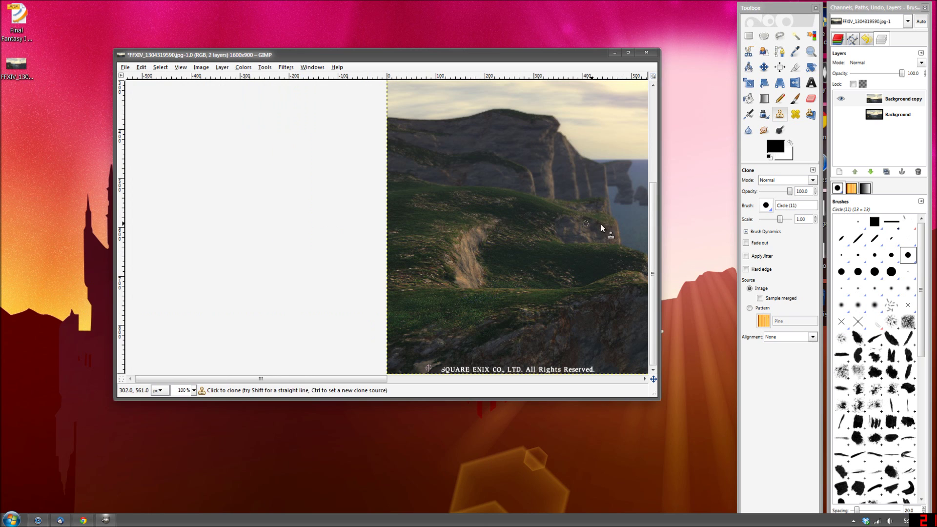
left_click(878, 99)
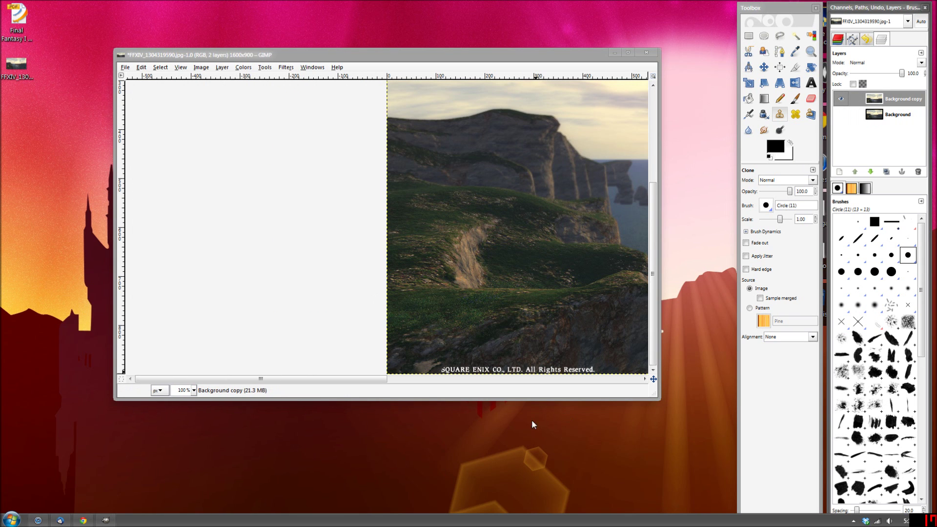
left_click_drag(259, 379, 136, 383)
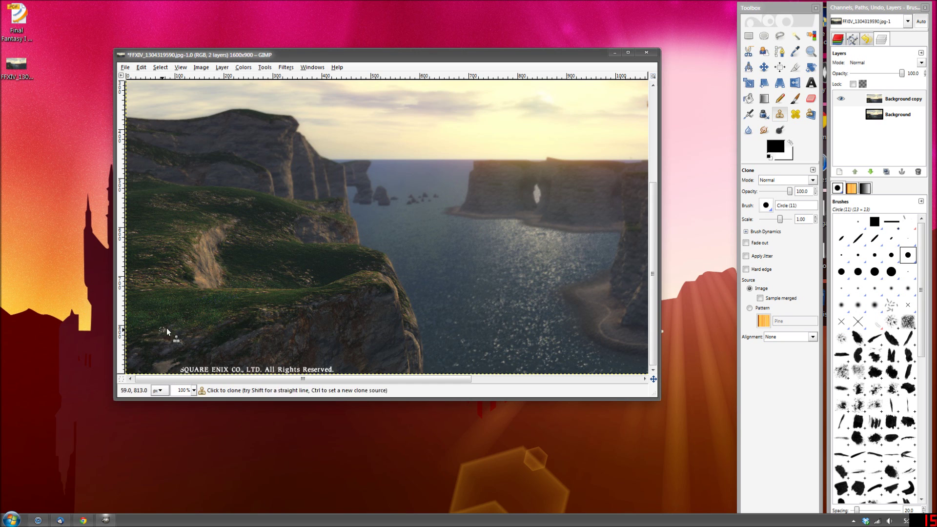
scroll(185, 337, "up", 4)
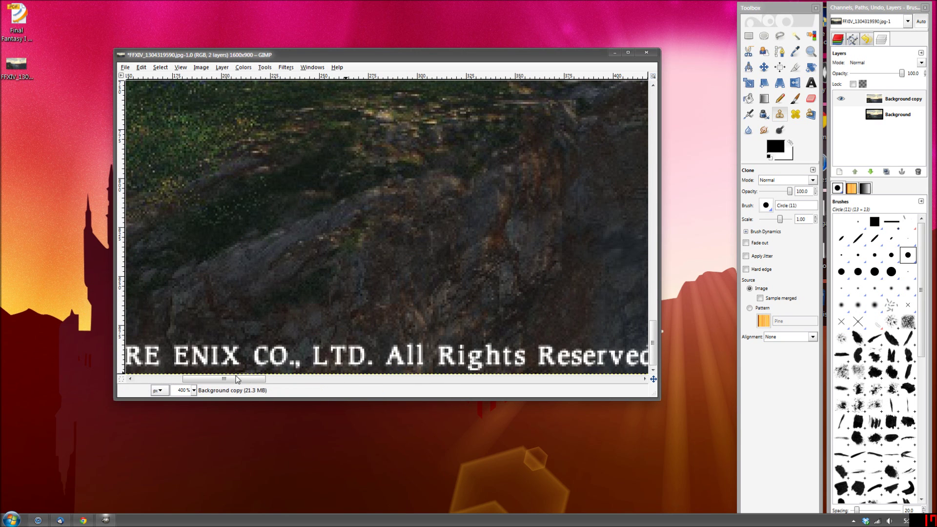
left_click_drag(208, 380, 174, 380)
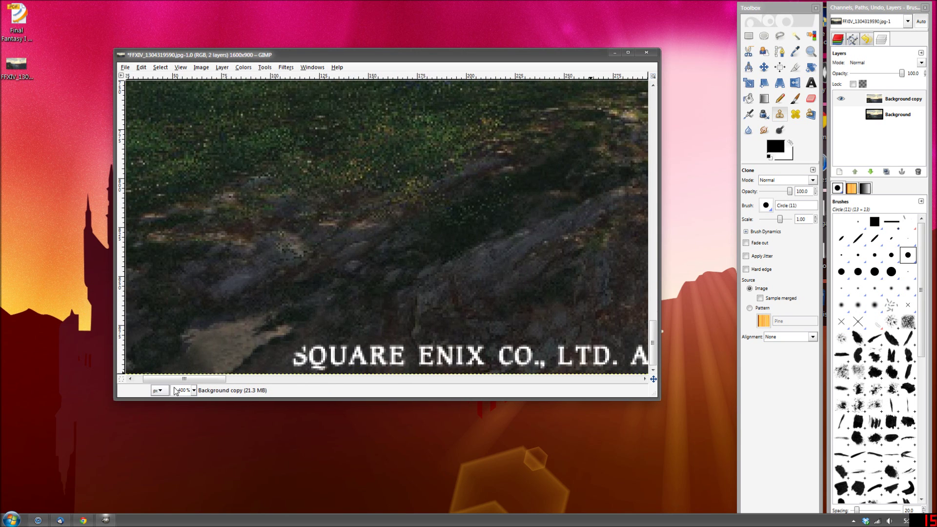
scroll(278, 363, "up", 2)
scroll(278, 364, "up", 1)
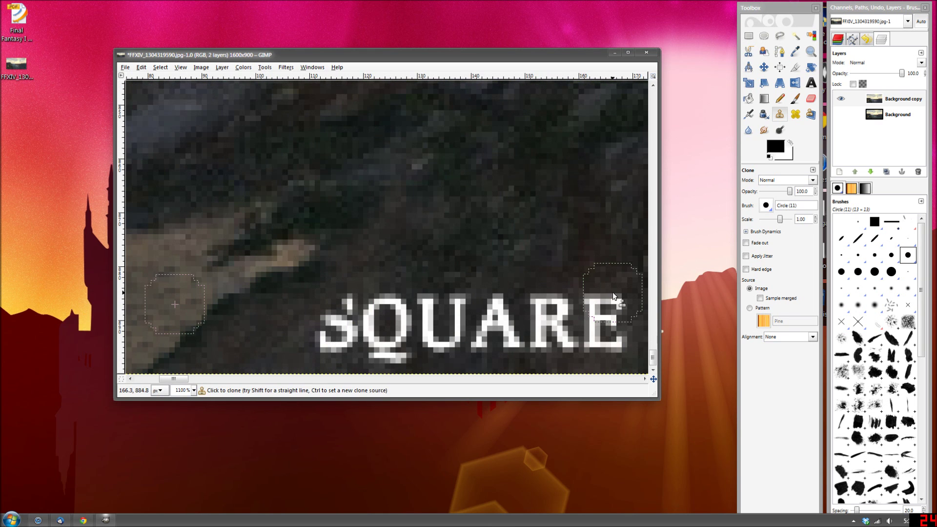
Make the Background copy layer active and choose the Heal tool for retouching.
left_click(795, 98)
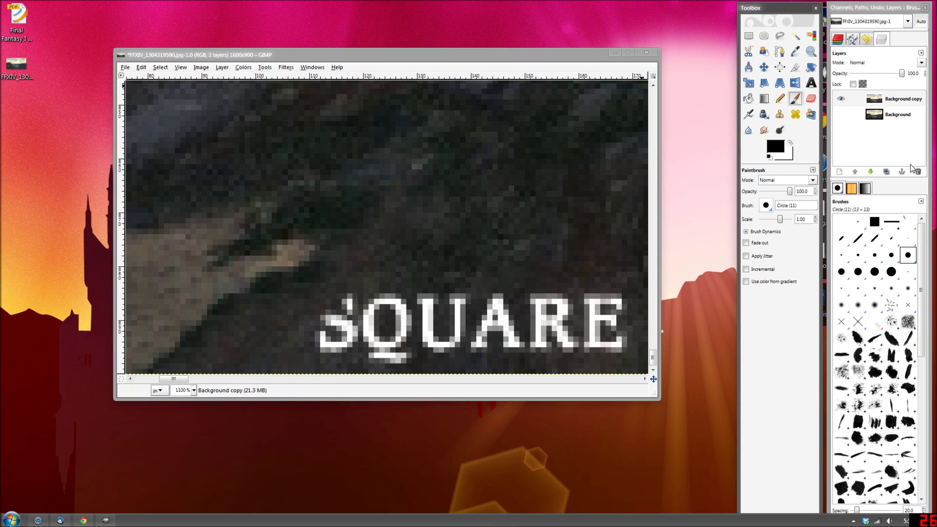
left_click(900, 101)
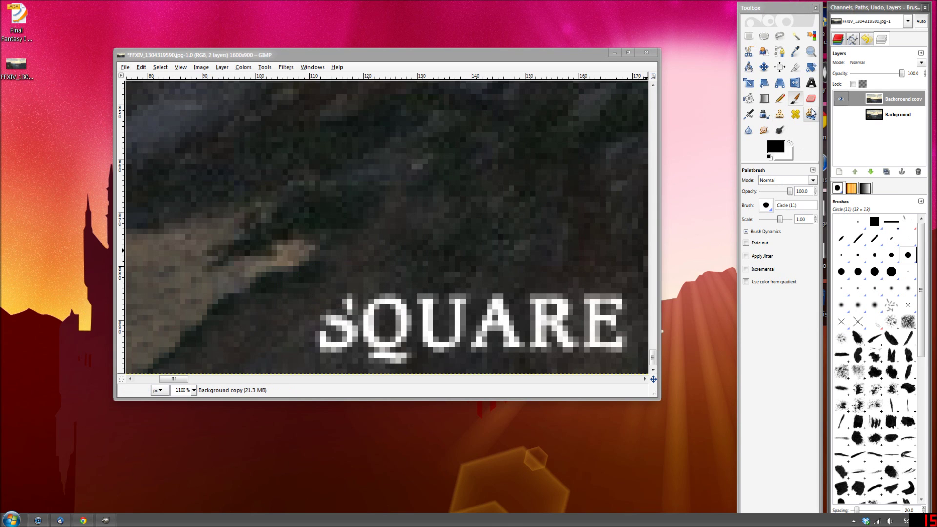
left_click(795, 114)
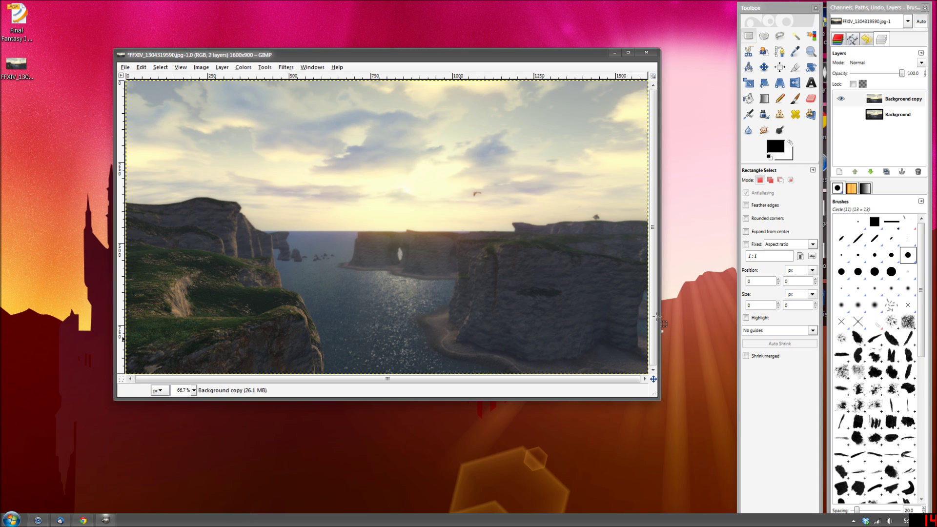
Show the original Background layer, and turn the Background copy off and on to compare the full image.
left_click(840, 114)
left_click(841, 99)
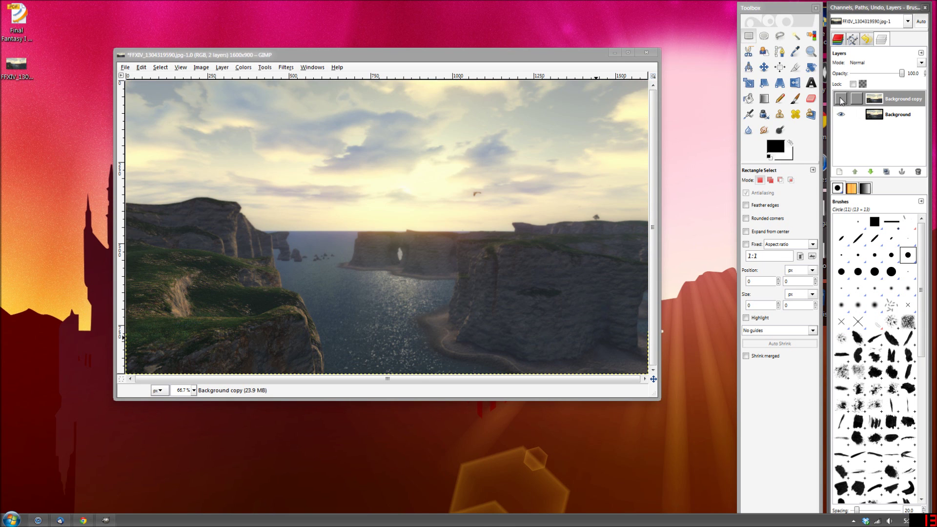
left_click(840, 99)
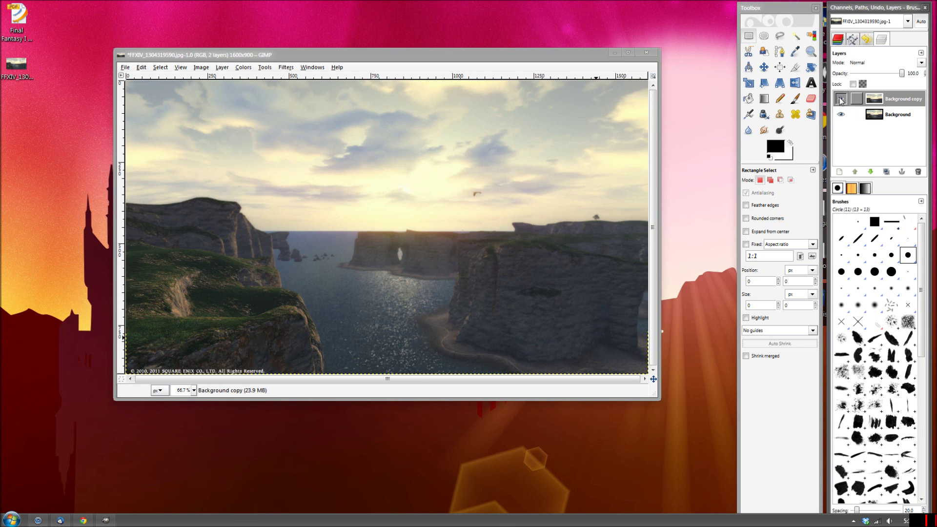
Compare the original and retouched lower-left cliff closer up by repeatedly hiding and showing the Background copy layer.
scroll(272, 312, "up", 2)
left_click_drag(310, 379, 237, 379)
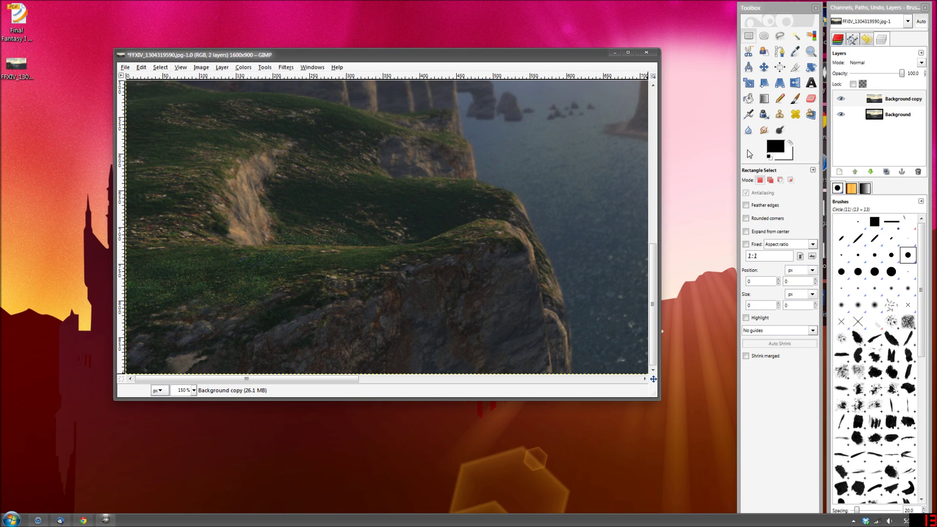
left_click(840, 99)
left_click(841, 98)
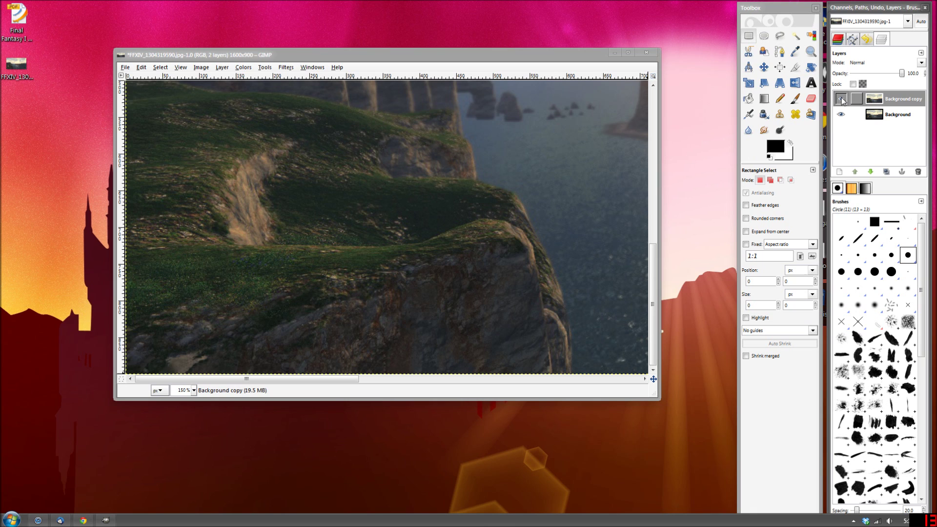
left_click(841, 99)
left_click(840, 98)
left_click(840, 99)
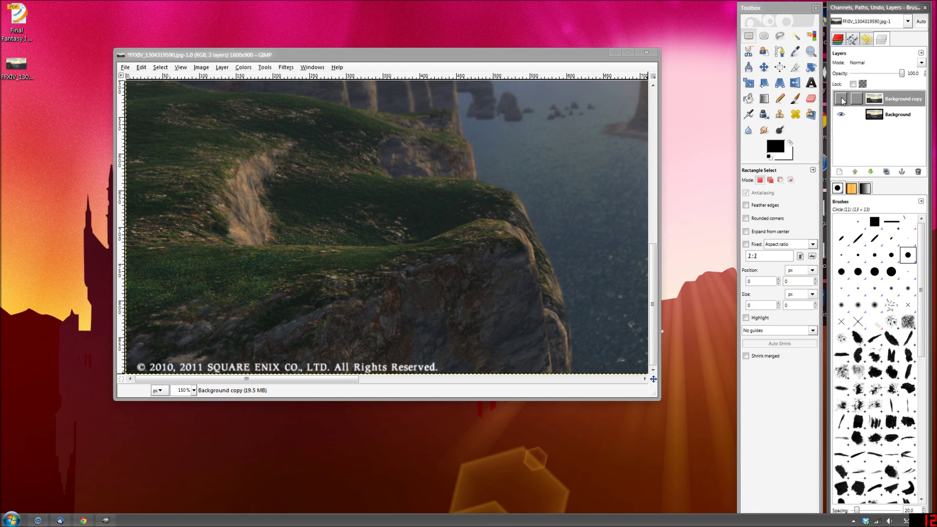
left_click(841, 98)
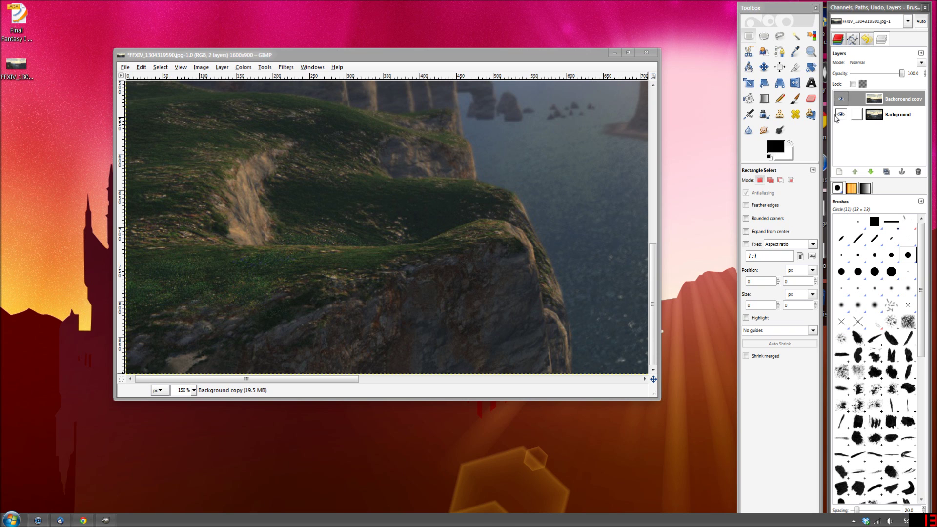
left_click(840, 99)
left_click(840, 99)
left_click(840, 99)
left_click(841, 99)
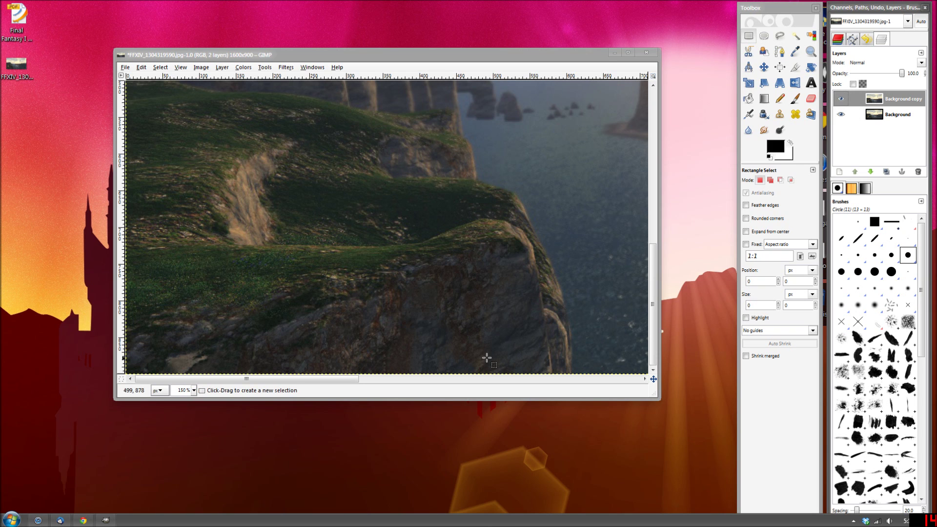
Examine the rock under the "All Rights Reserved" text at 800% with the Background copy alternately hidden and shown.
scroll(424, 322, "up", 4)
scroll(454, 327, "up", 1)
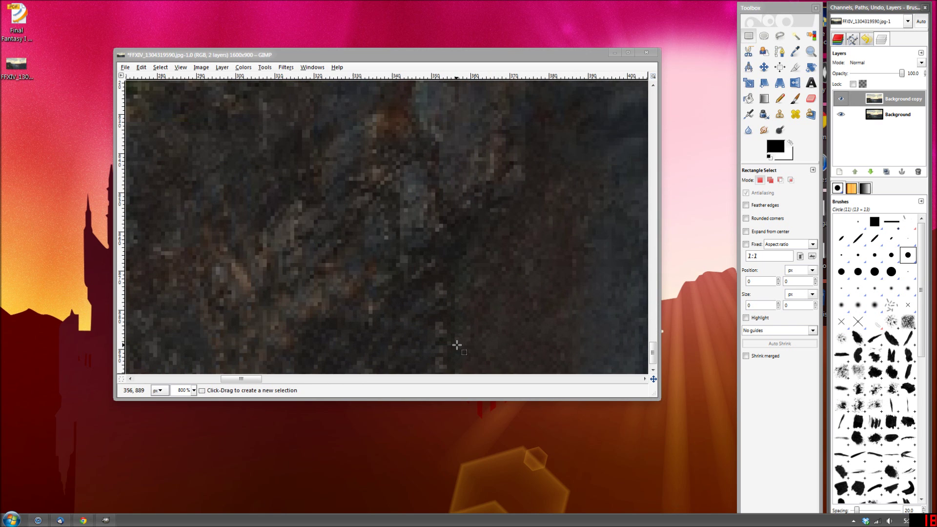
scroll(455, 341, "down", 1)
left_click(841, 99)
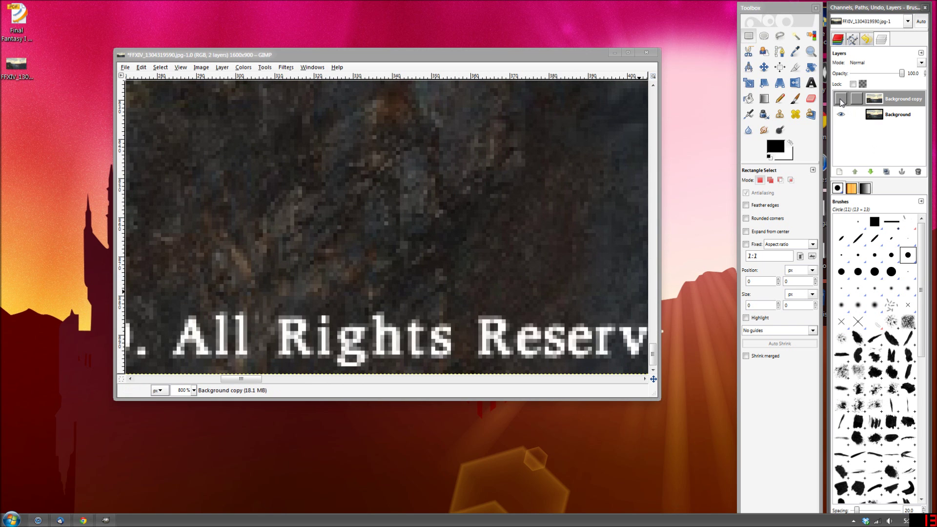
left_click(841, 99)
left_click(841, 99)
left_click(840, 99)
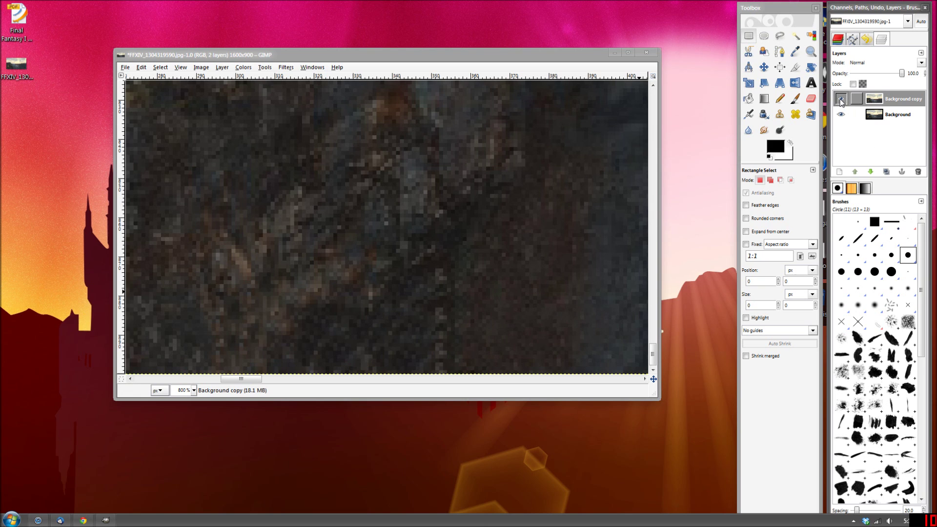
left_click(840, 99)
left_click(840, 99)
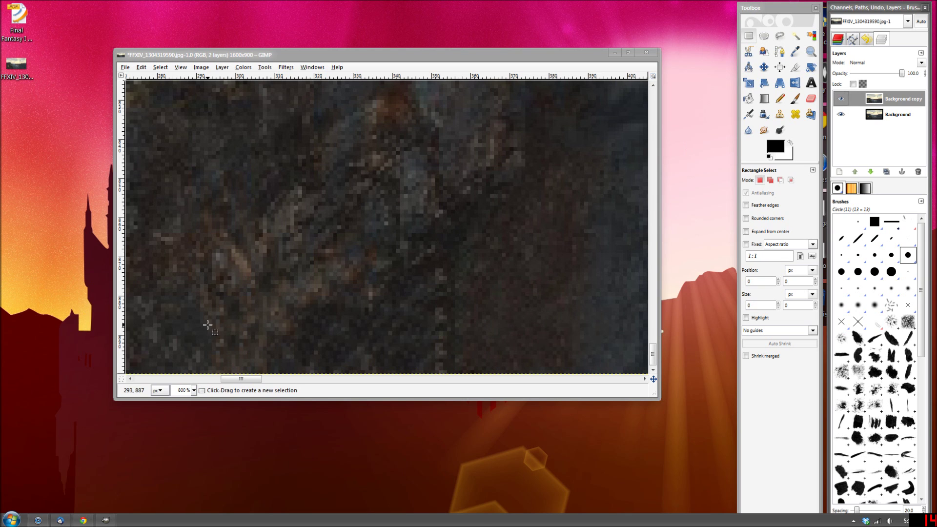
left_click(840, 98)
left_click(841, 98)
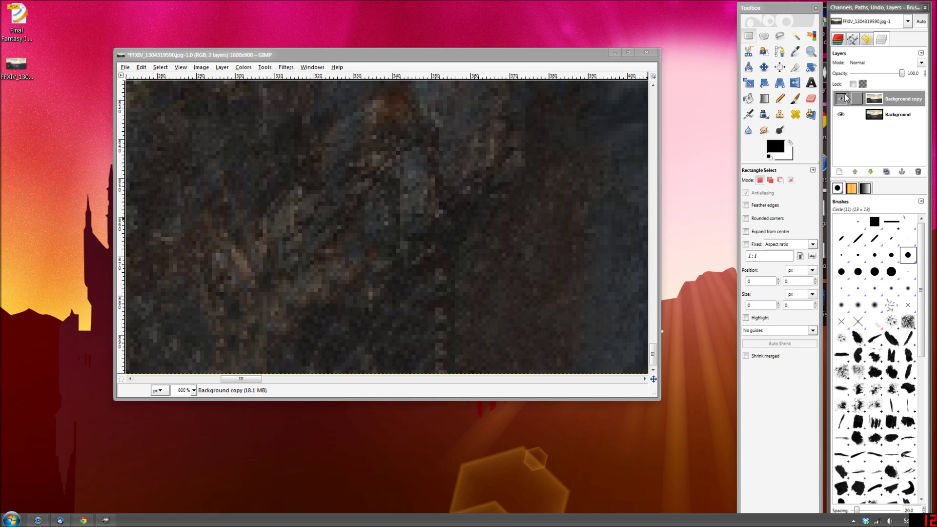
Compare the "© 2010, 2011 SQUARE ENIX" area at 400% with and without the Background copy, and examine the adjoining rock.
left_click(845, 98)
left_click_drag(240, 378, 146, 379)
key("minus")
key("minus")
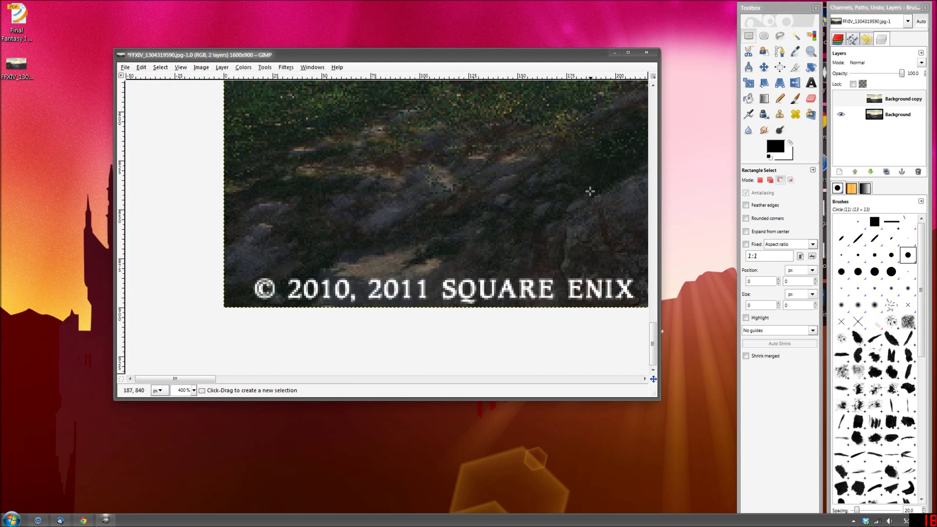
left_click(840, 100)
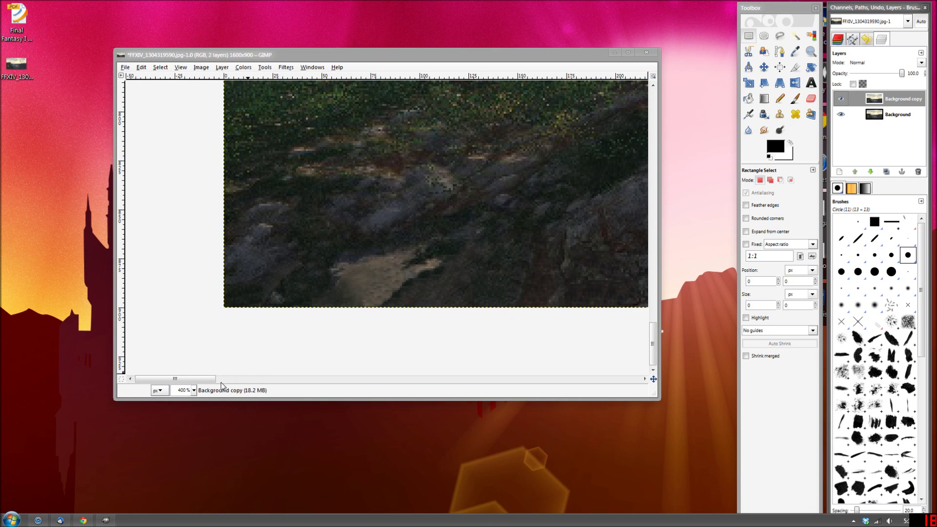
scroll(190, 384, "right", 1)
left_click_drag(190, 384, 231, 382)
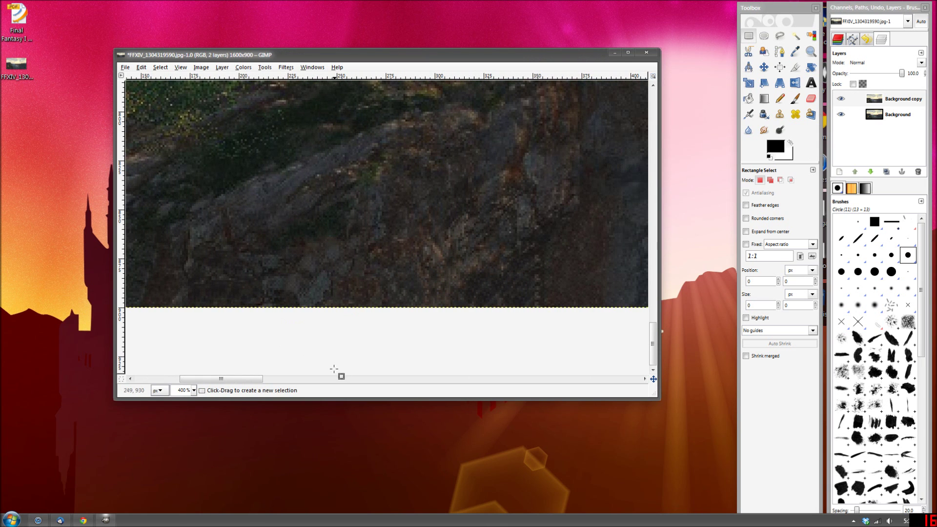
Compare the whole image before and after the text removal, leaving the Background copy layer visible.
scroll(313, 305, "down", 5)
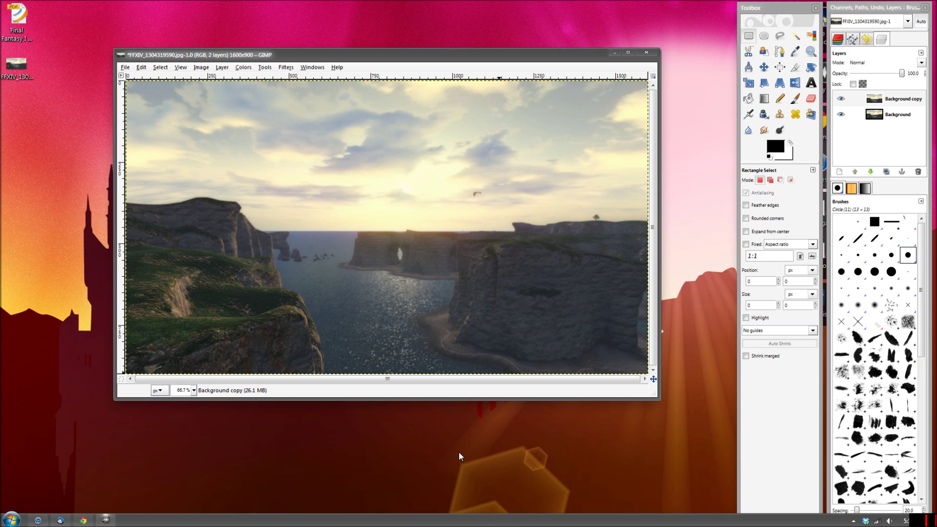
left_click(840, 99)
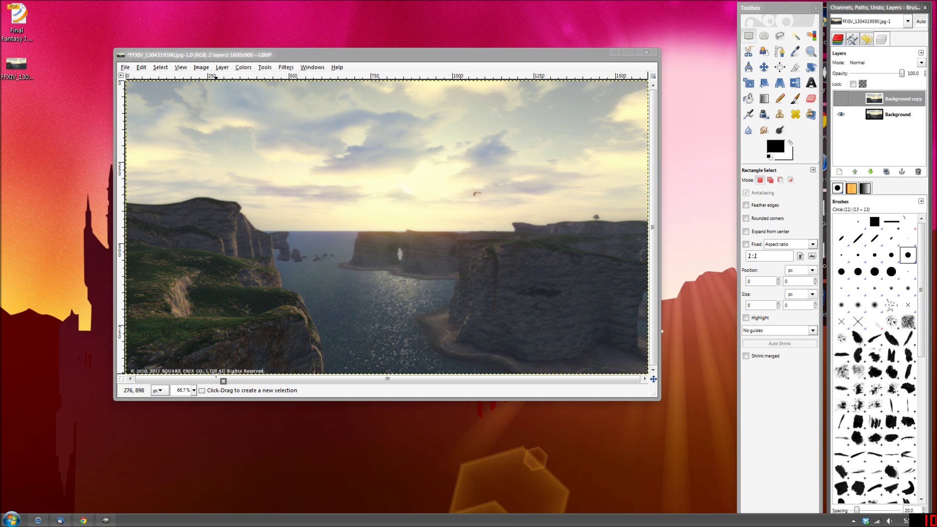
left_click(840, 99)
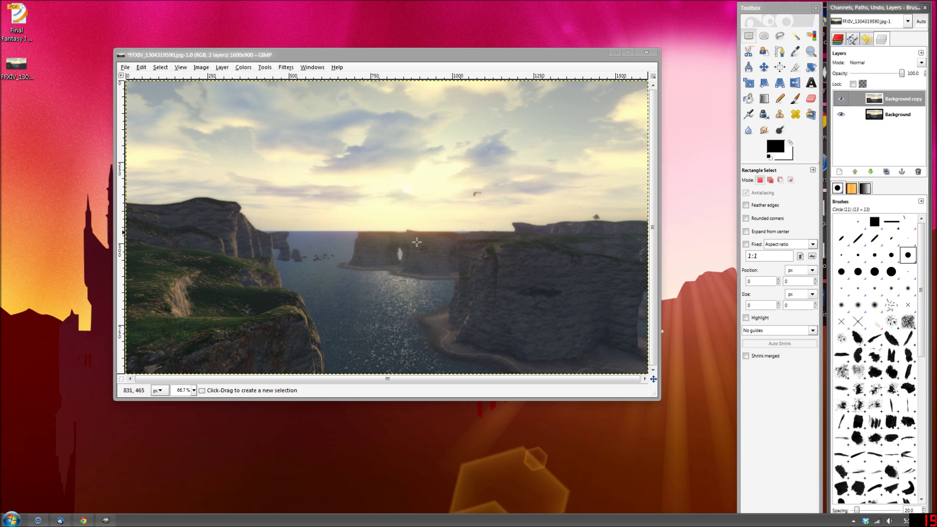
left_click(840, 98)
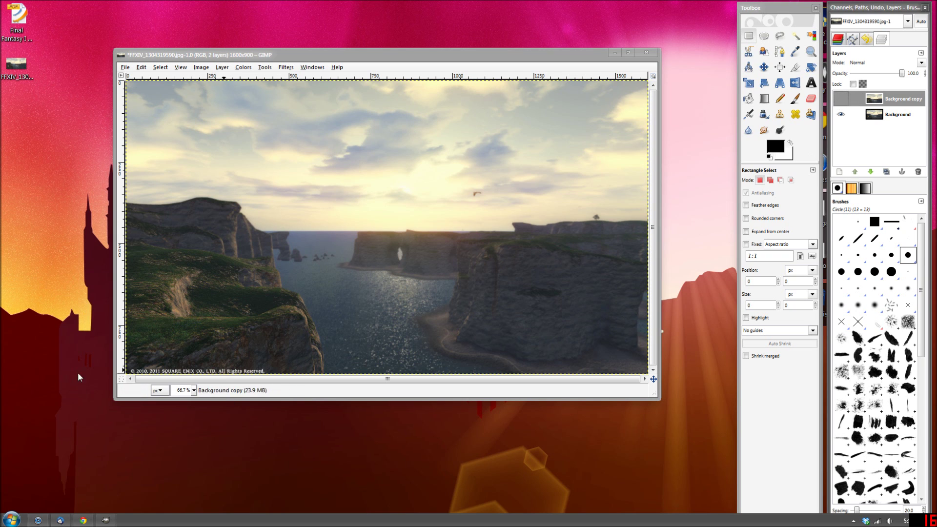
left_click(840, 98)
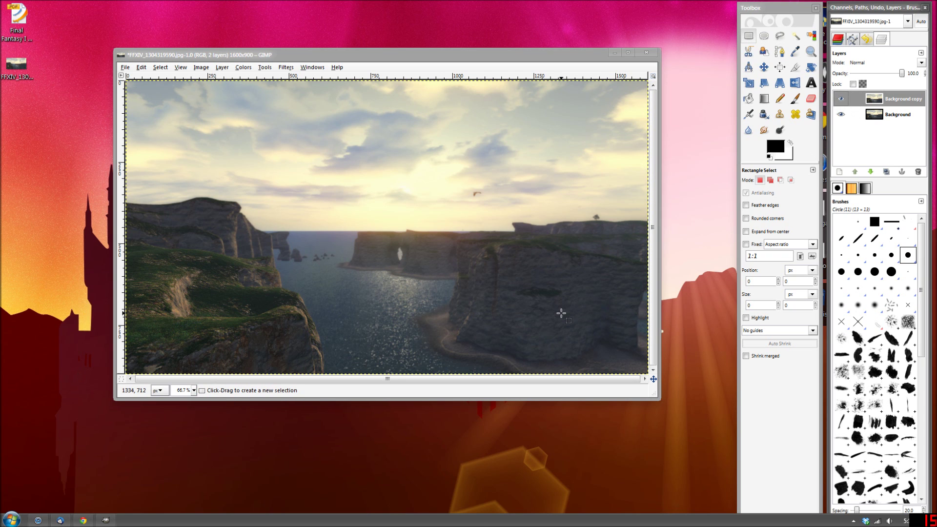